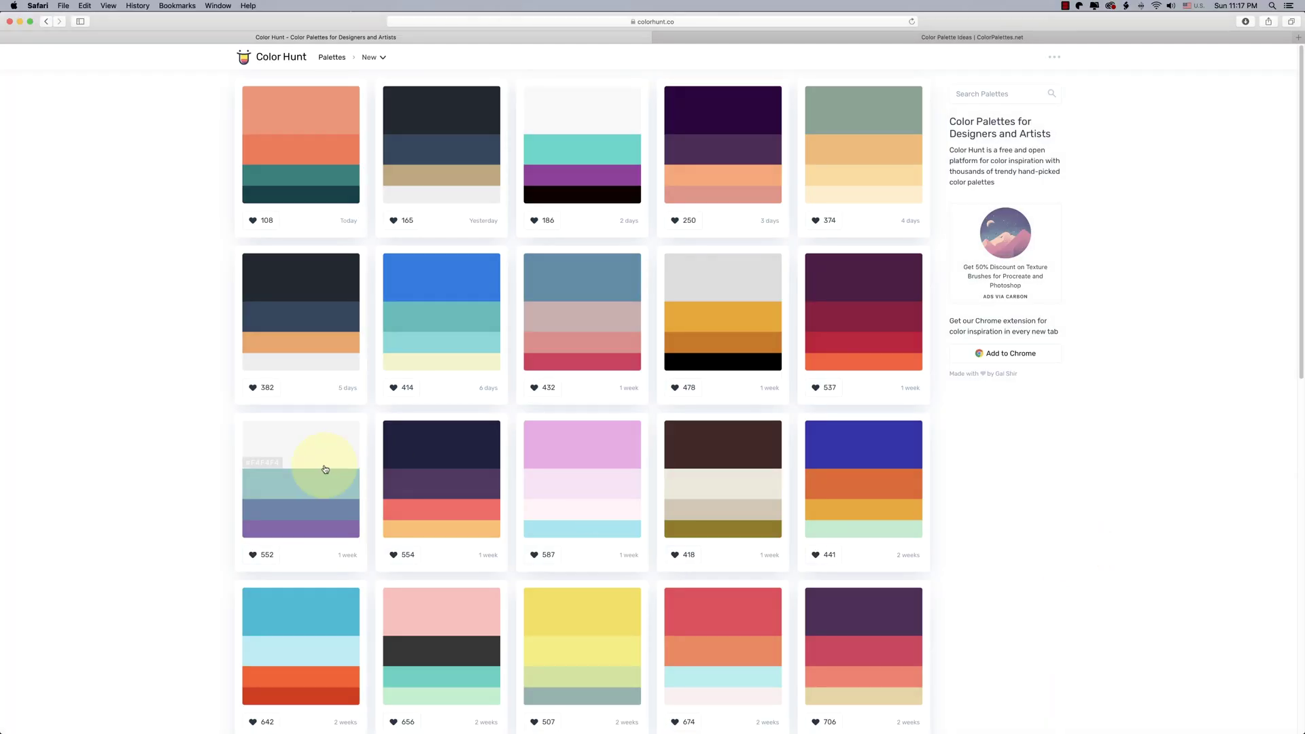
- Open the Color Palette #4209 page on ColorPalettes.net to view its five hex codes
mouse_move(434, 473)
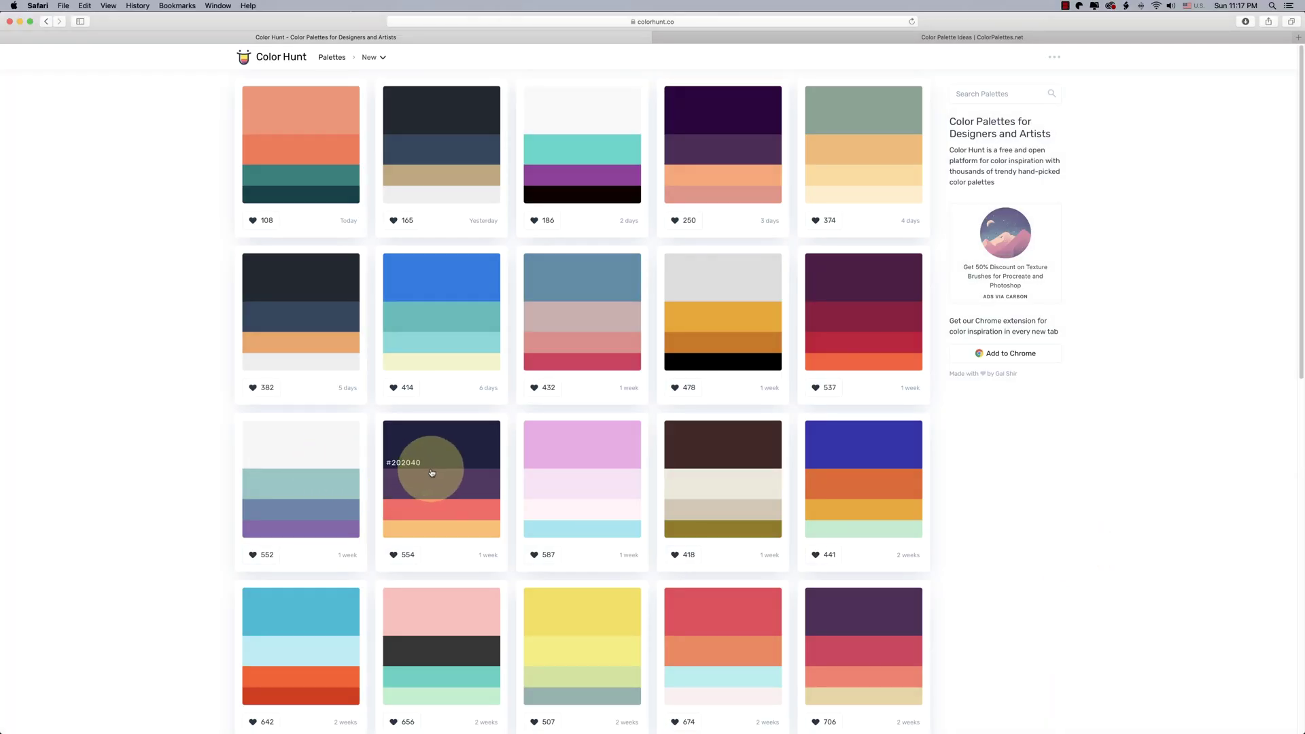
mouse_move(403, 519)
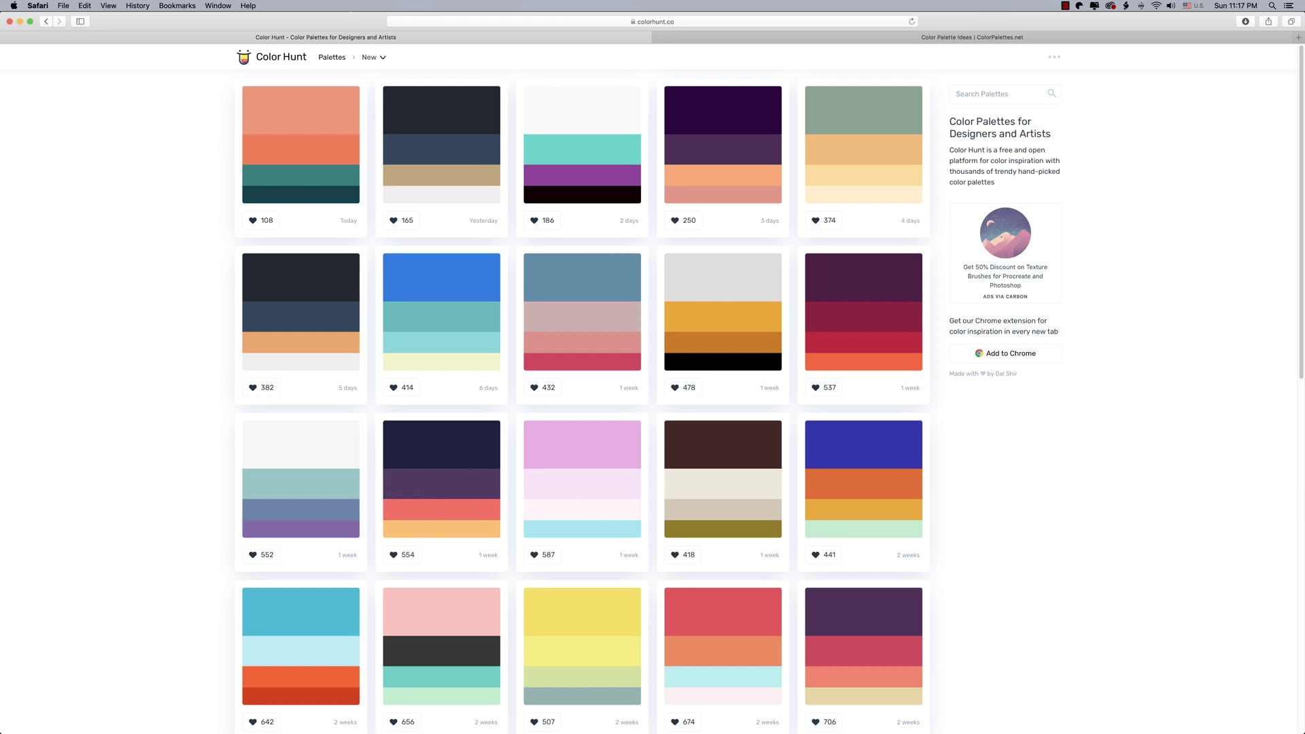
click(1014, 462)
click(794, 36)
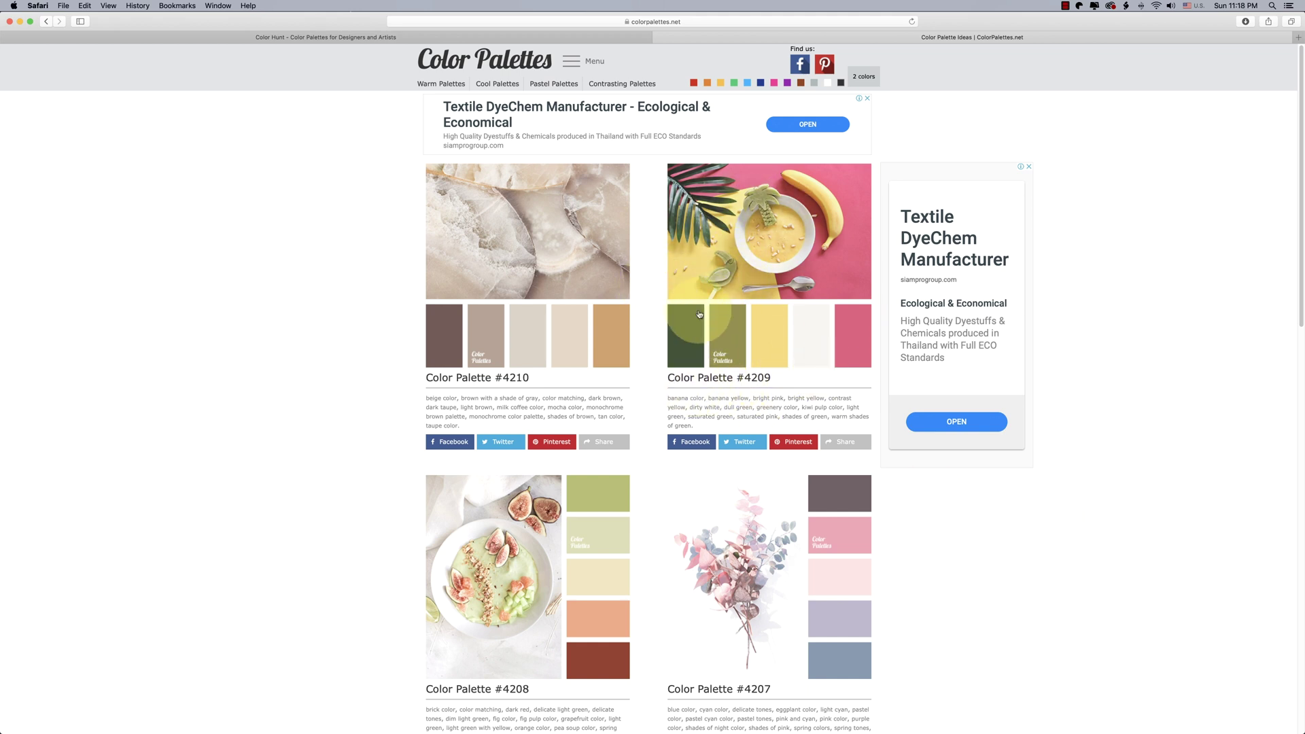
click(739, 376)
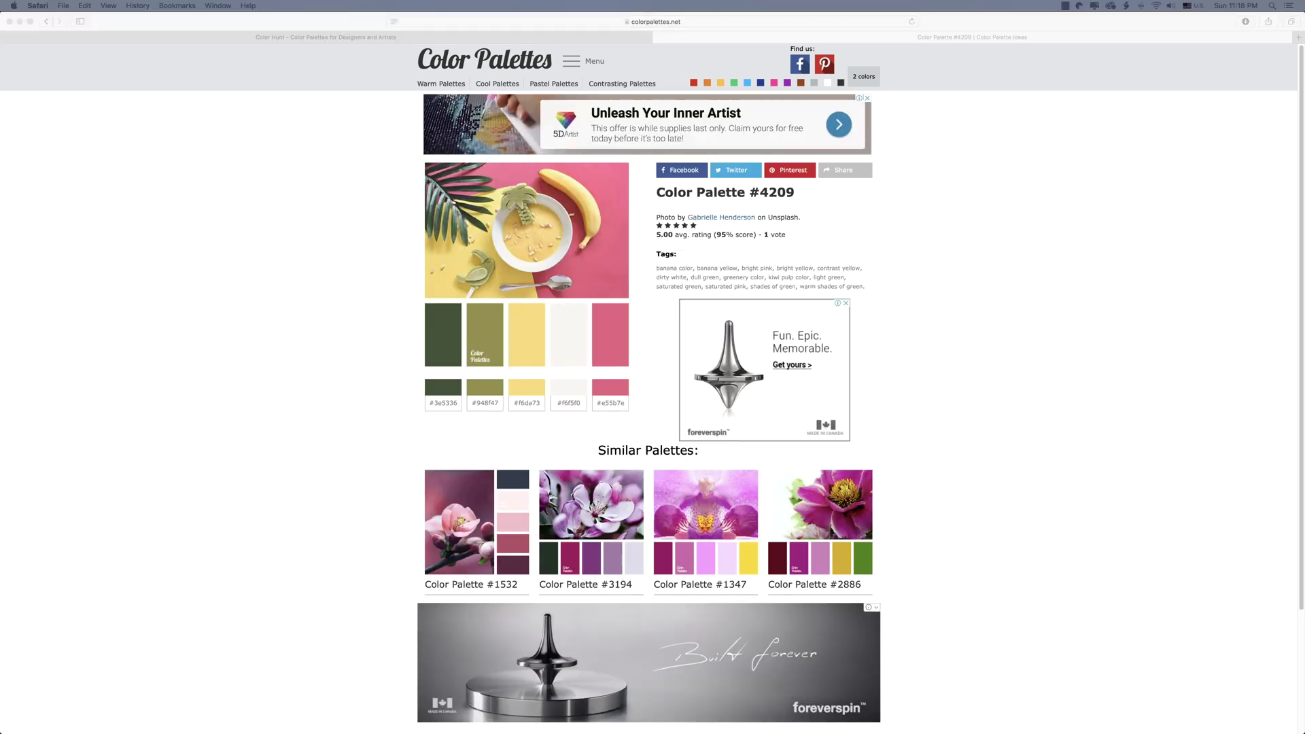
click(365, 440)
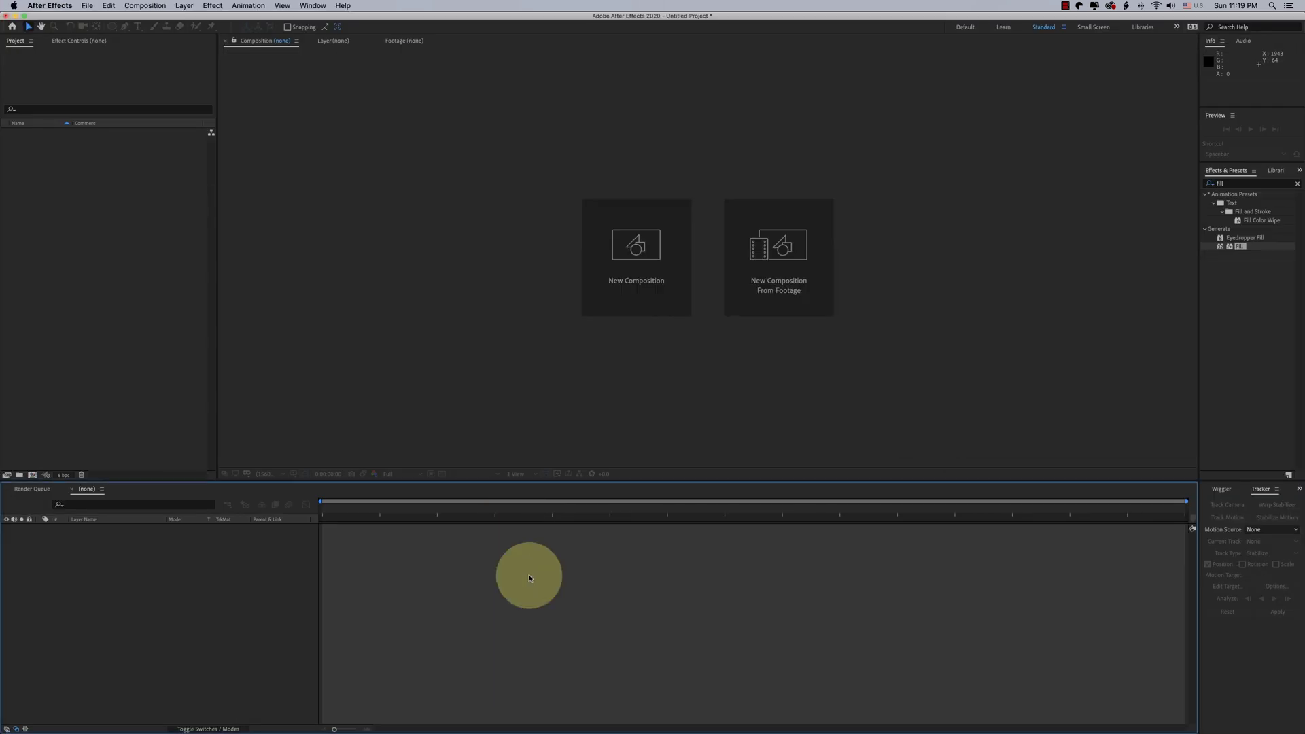
- Create a new composition named Color
click(31, 475)
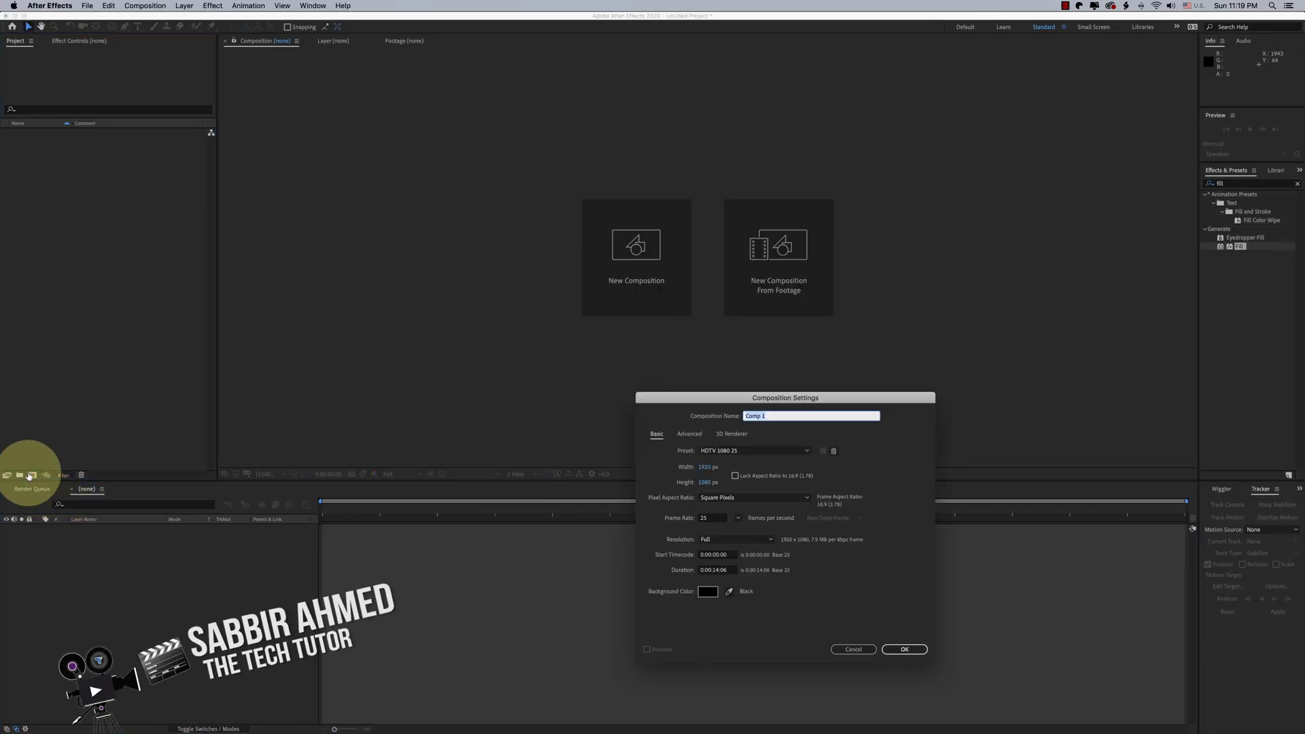
text(c)
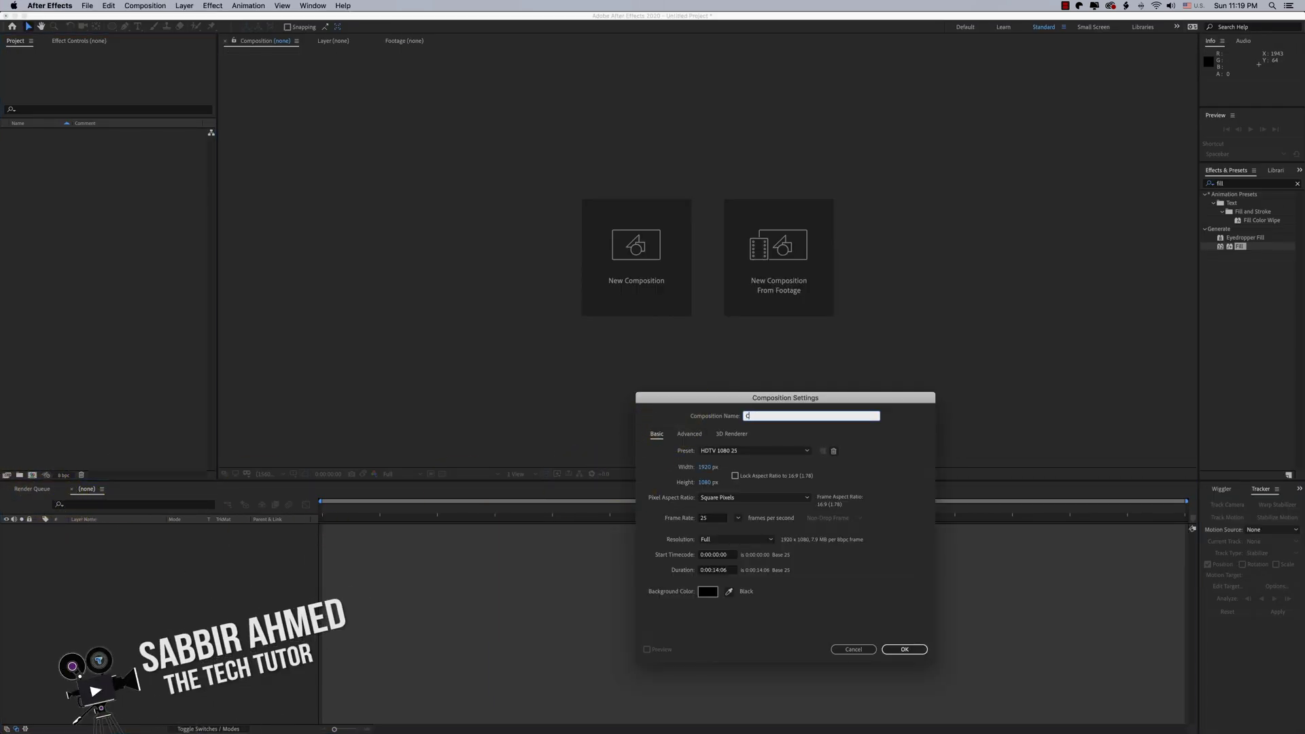
text(olor)
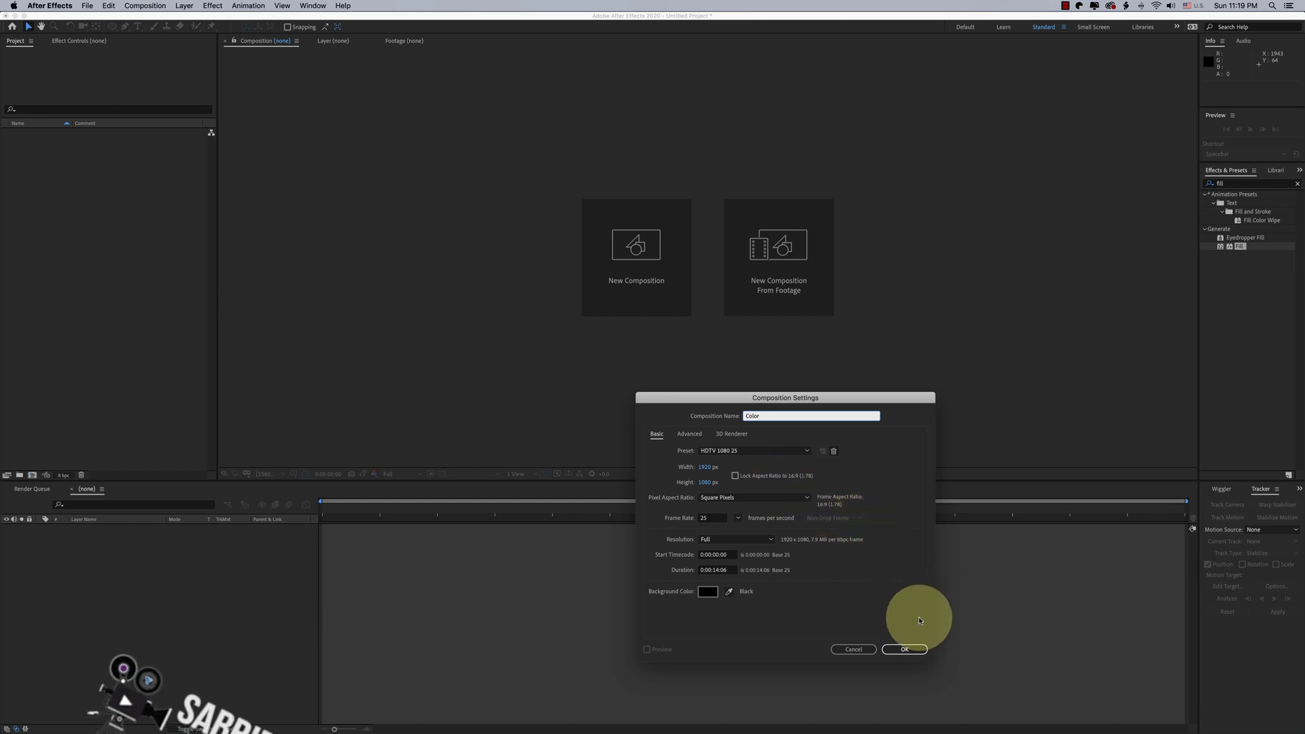
click(904, 649)
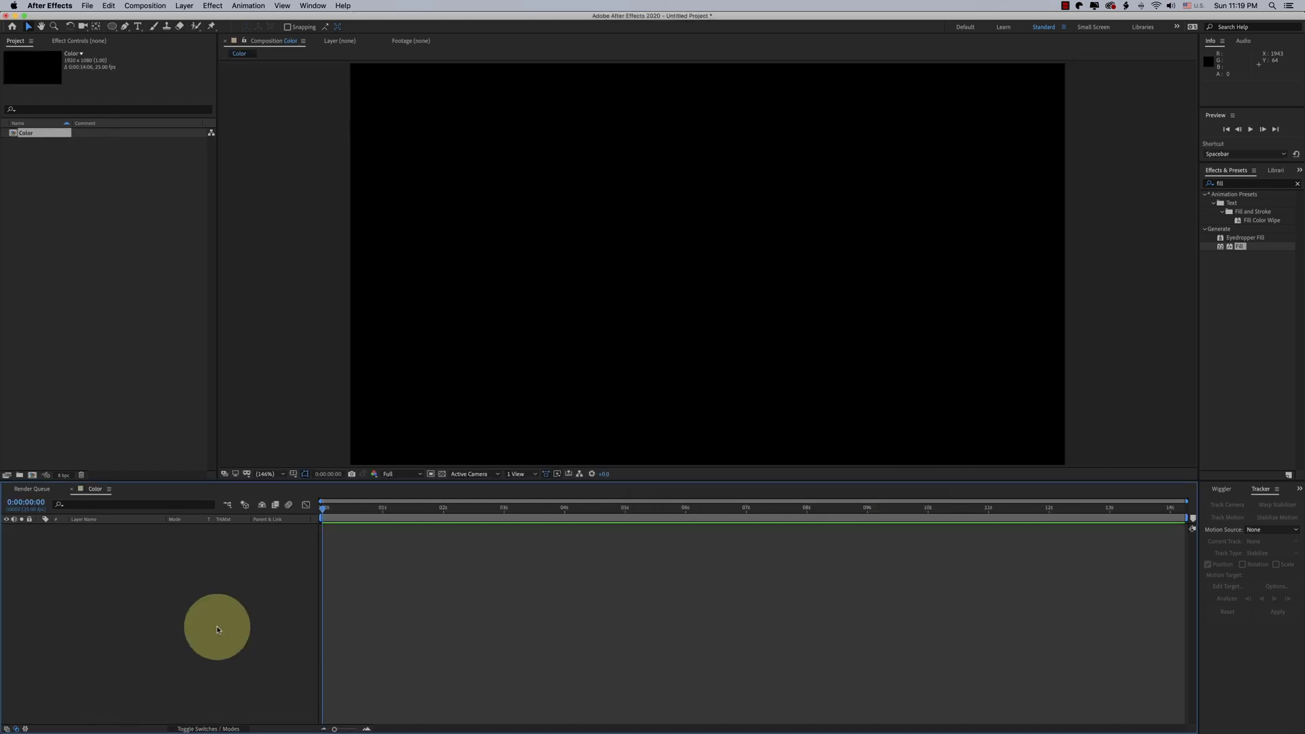
- Add a white solid layer named Background to the comp
right_click(178, 591)
mouse_move(239, 595)
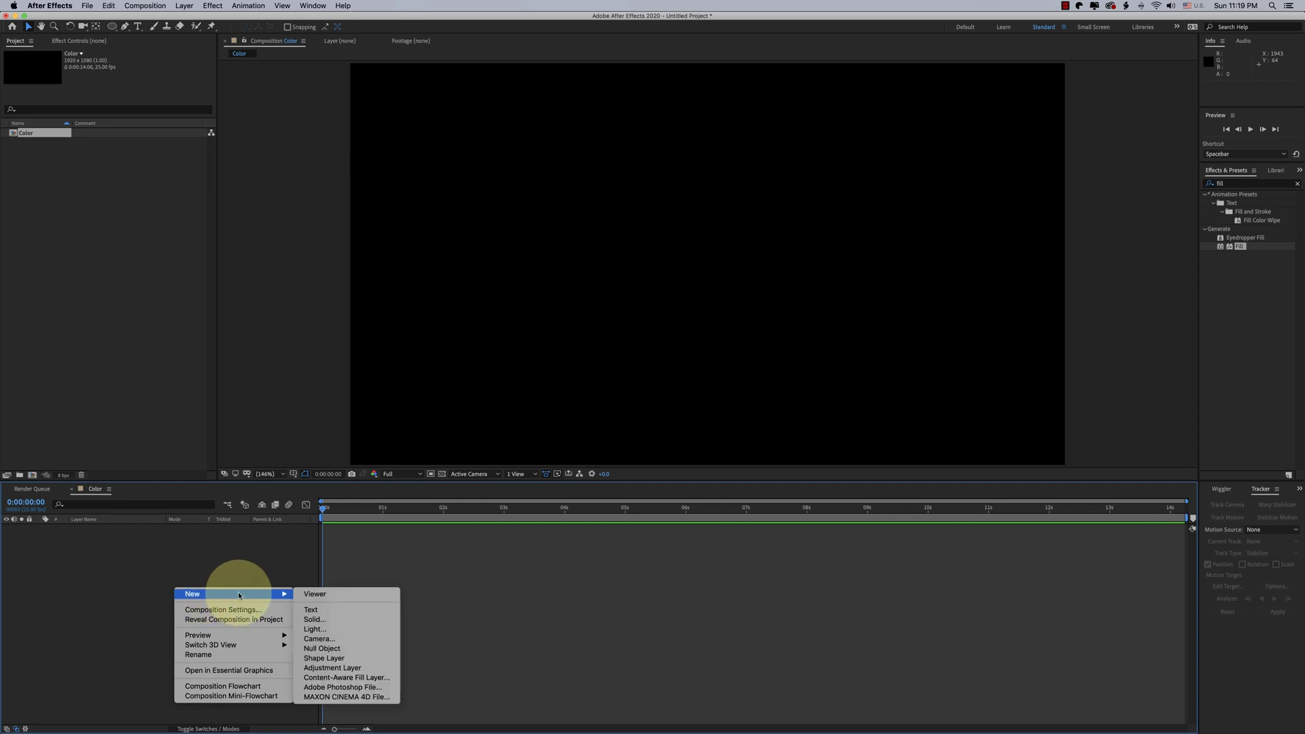
click(326, 619)
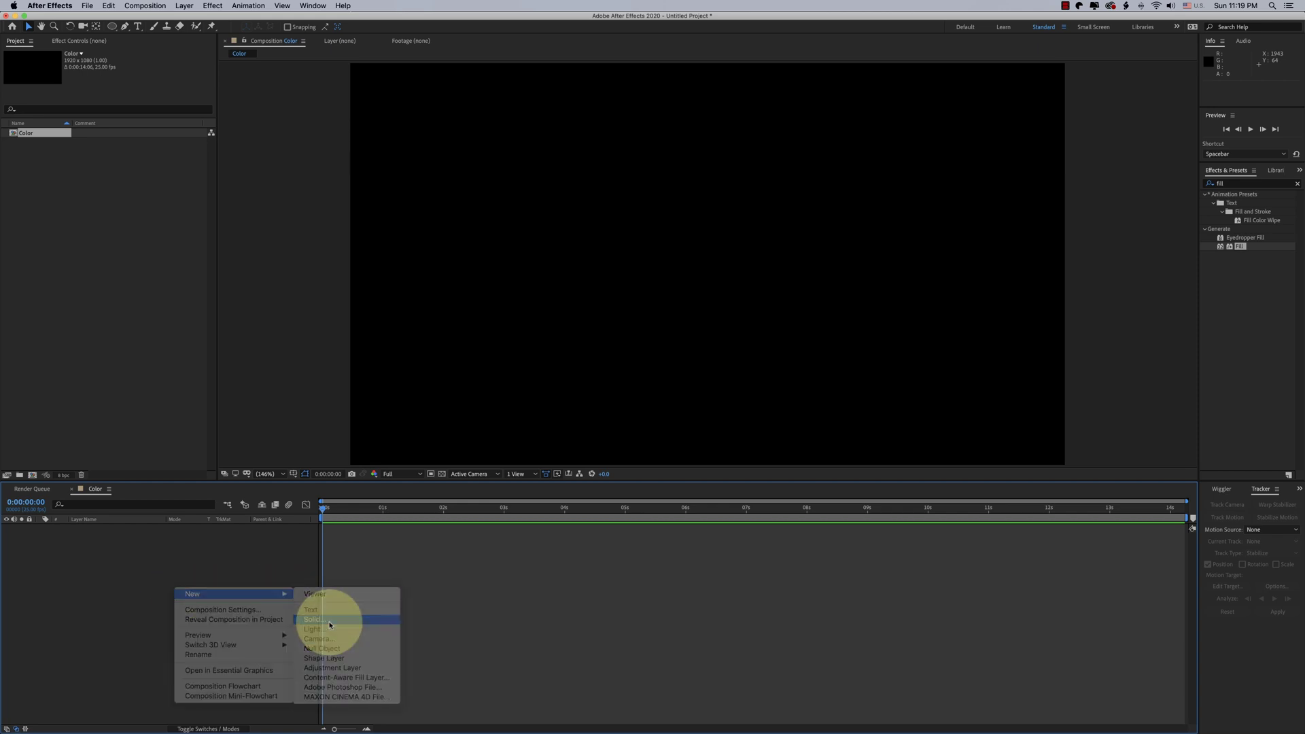
text(Background)
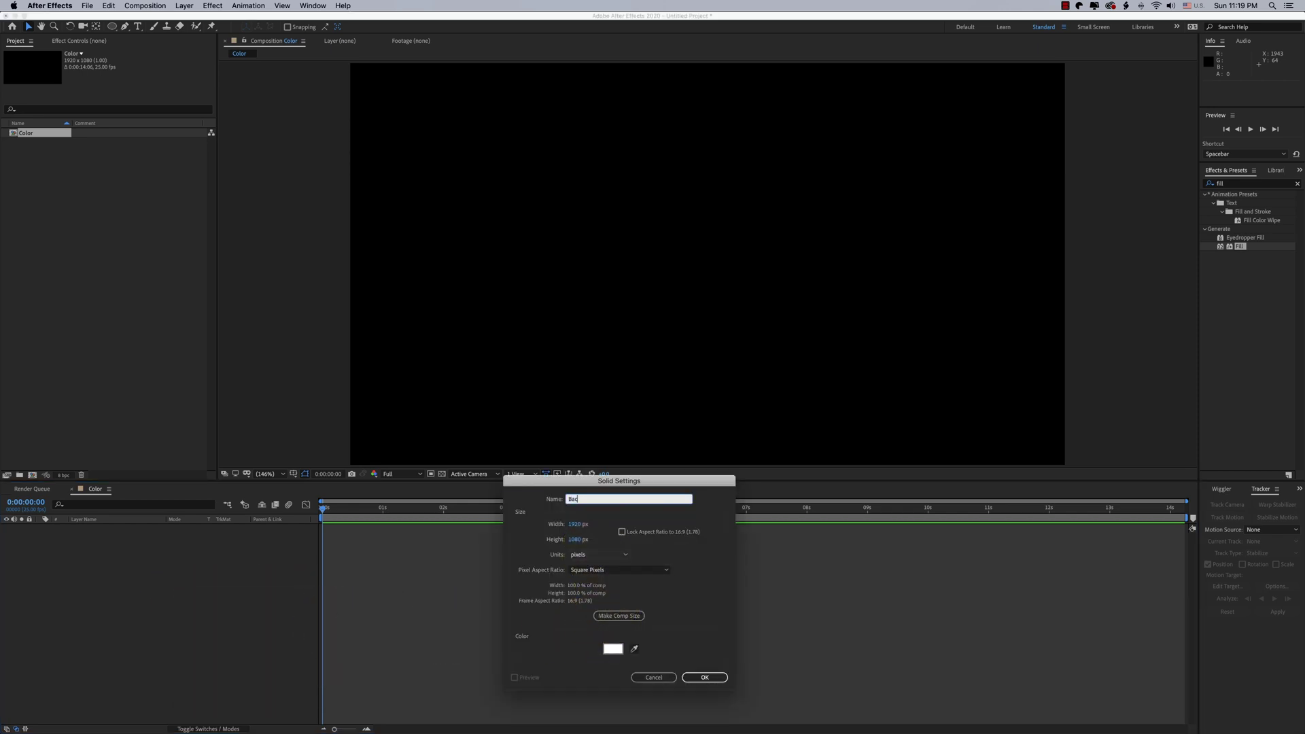
click(705, 676)
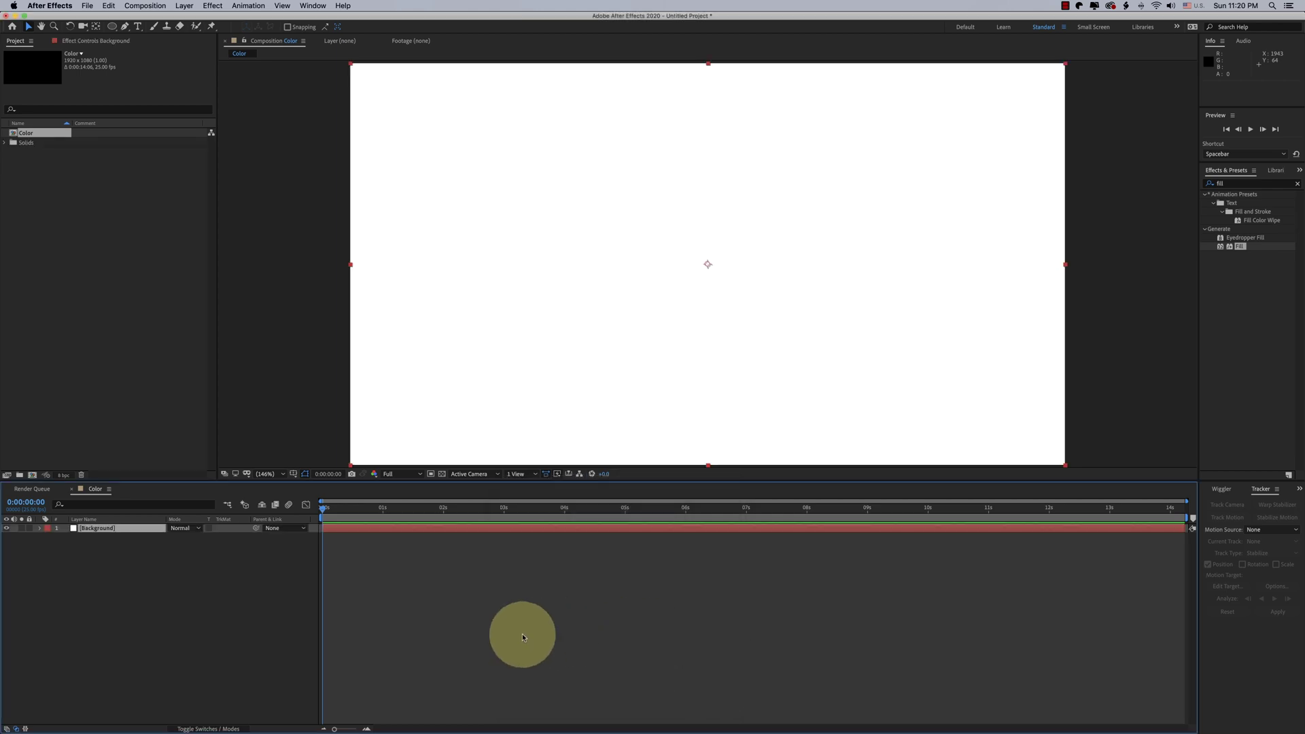
- Lock the Background layer and set the Rectangle tool to no stroke
click(29, 529)
click(169, 627)
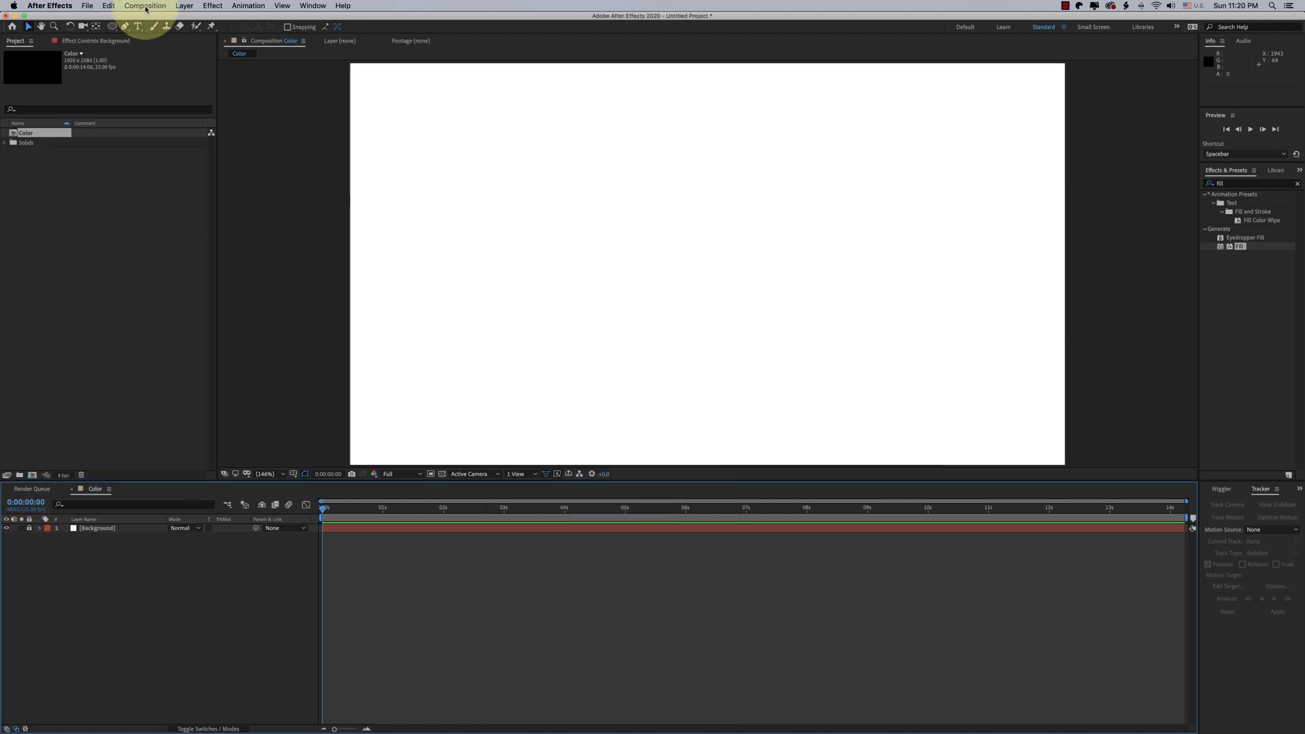
click(112, 29)
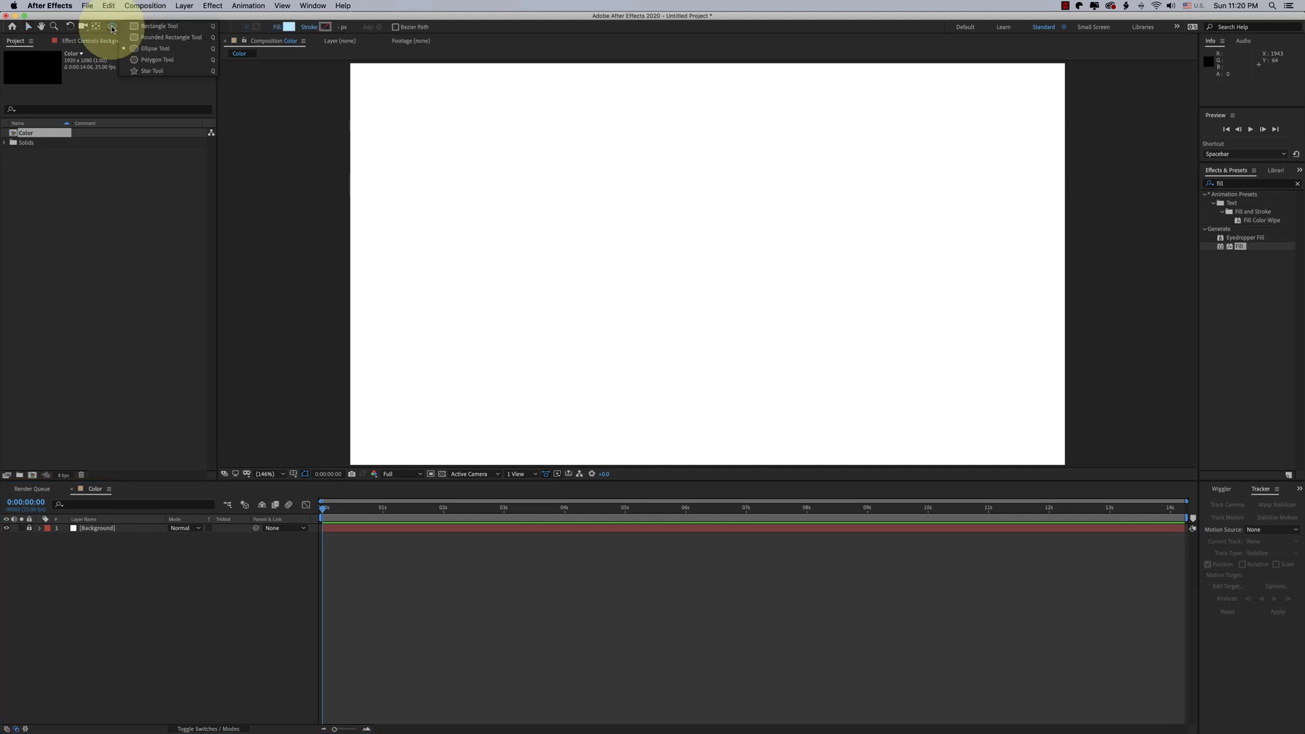
click(156, 26)
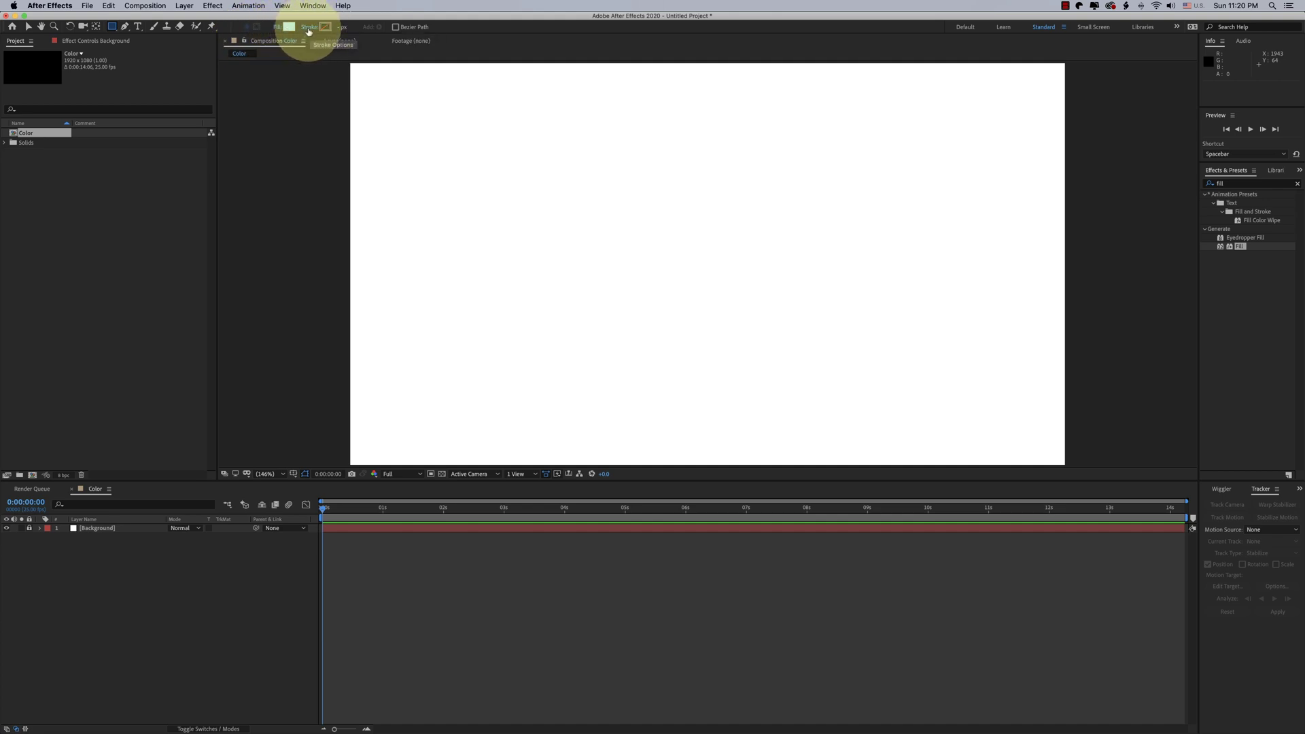
click(308, 28)
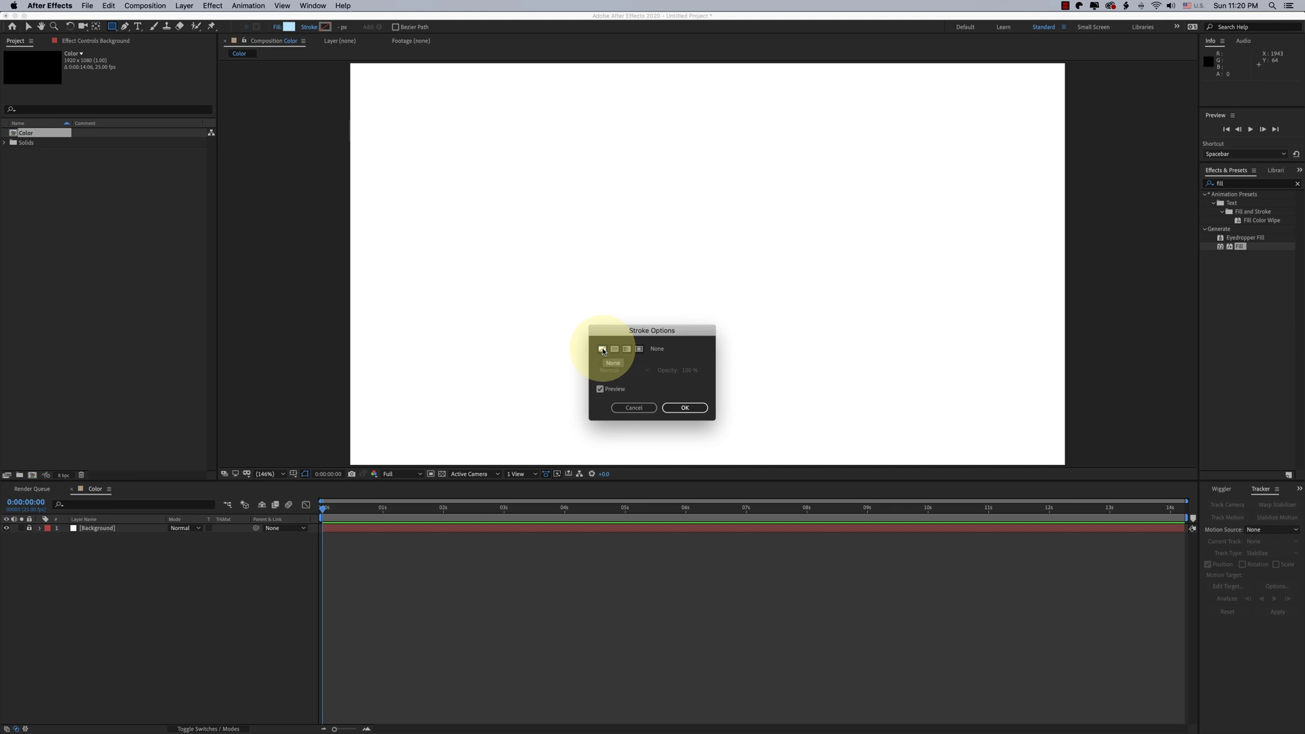
click(685, 408)
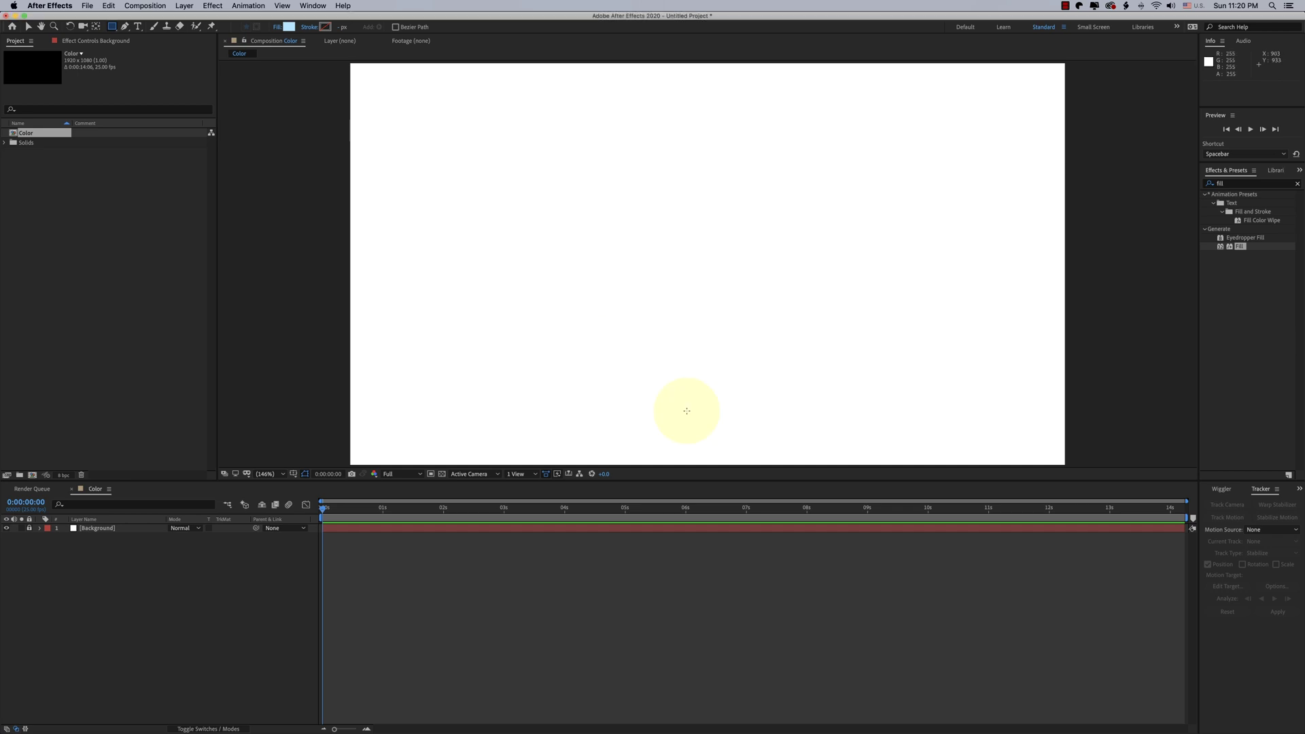
- Draw a small blue-filled square near the canvas's top-right corner
click(288, 27)
drag(1049, 250, 789, 250)
click(897, 267)
drag(846, 97, 892, 141)
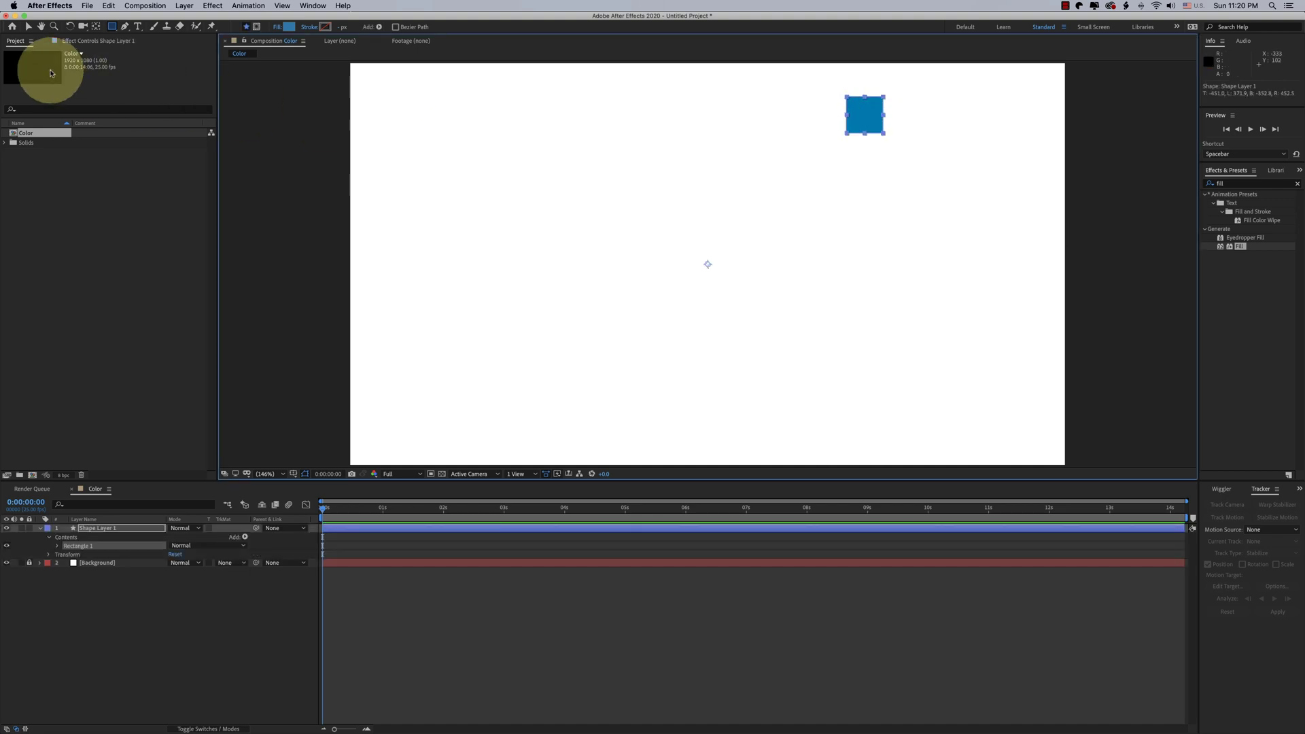
click(28, 26)
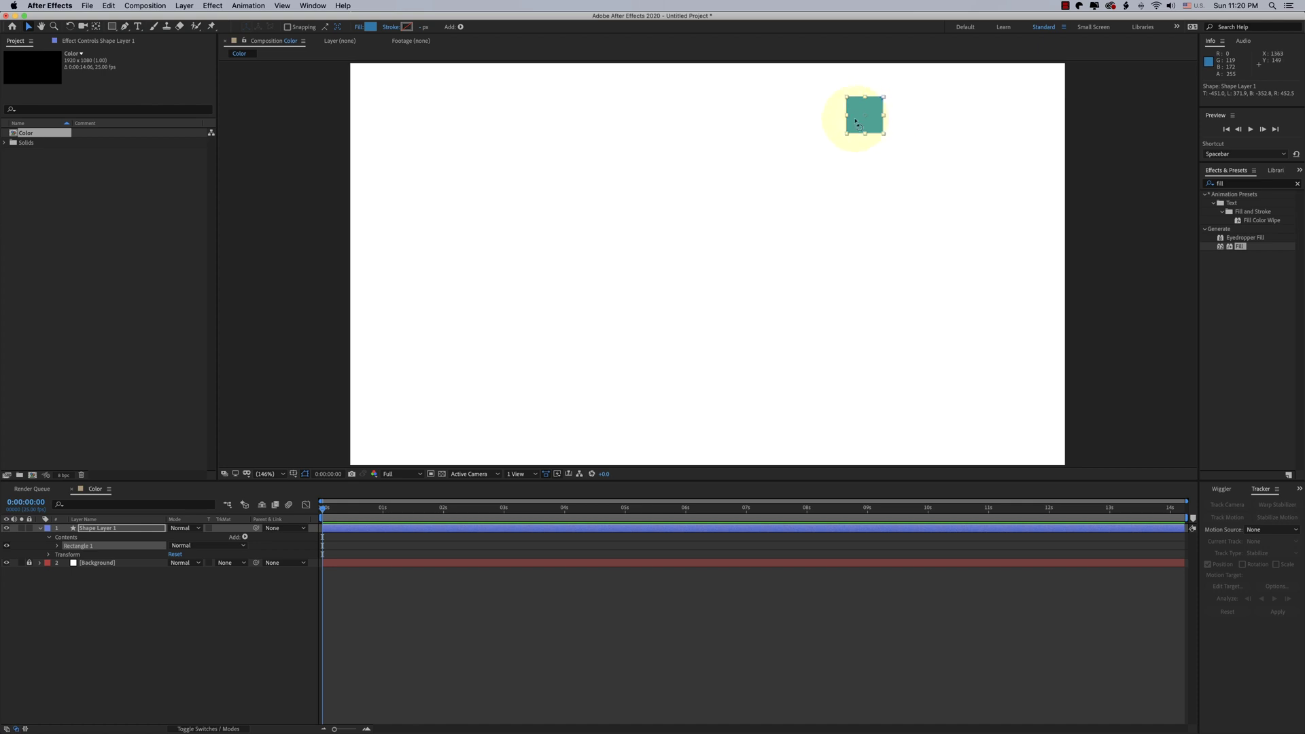
- Duplicate the blue square three times to form a row of four squares
key(super+d)
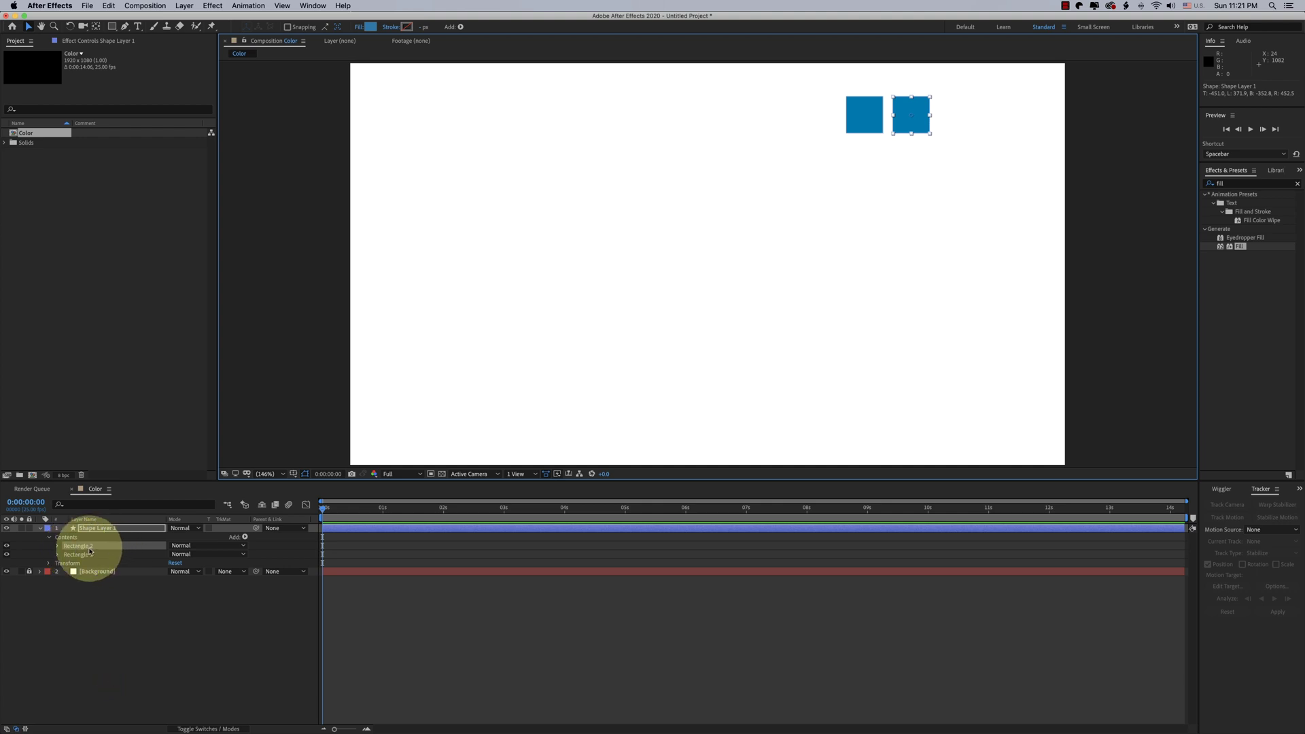
key(super+d)
drag(912, 117, 1010, 127)
key(super+d)
- Rename Shape Layer 1 to Color Palette
click(129, 528)
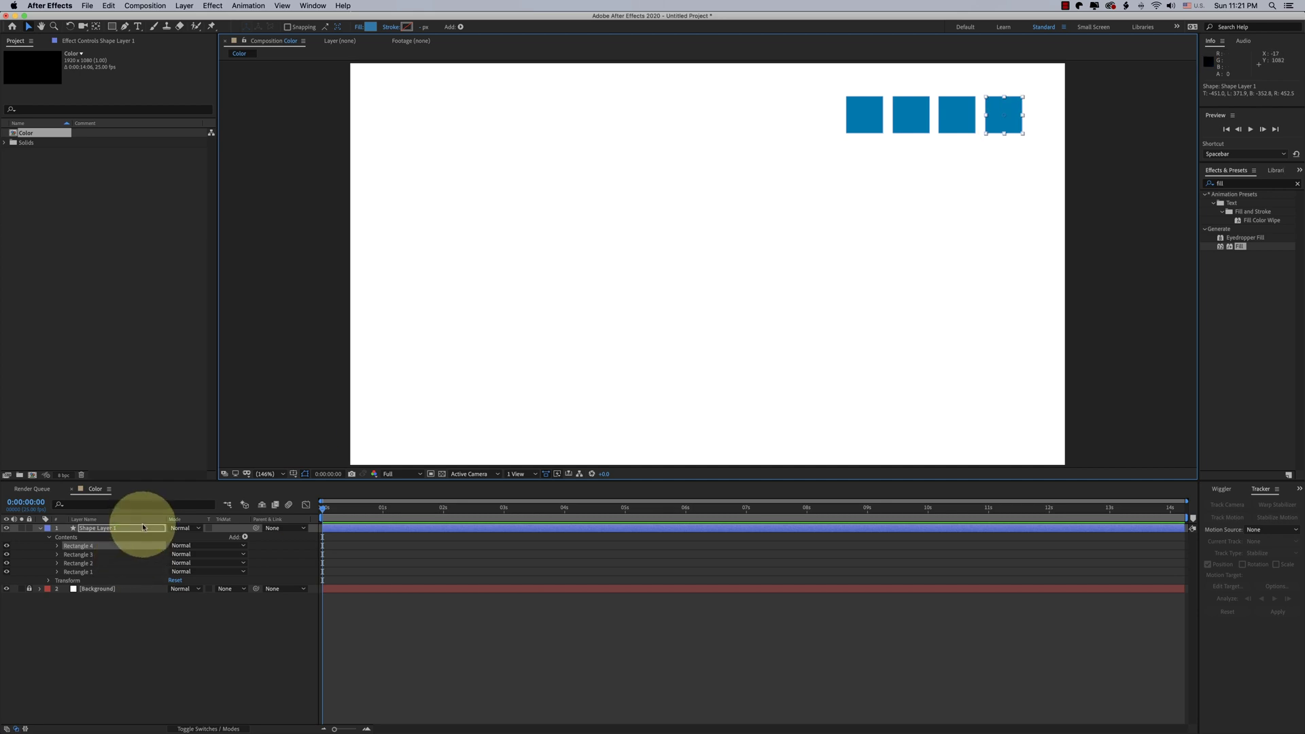
right_click(122, 529)
click(170, 724)
text(Color Palette)
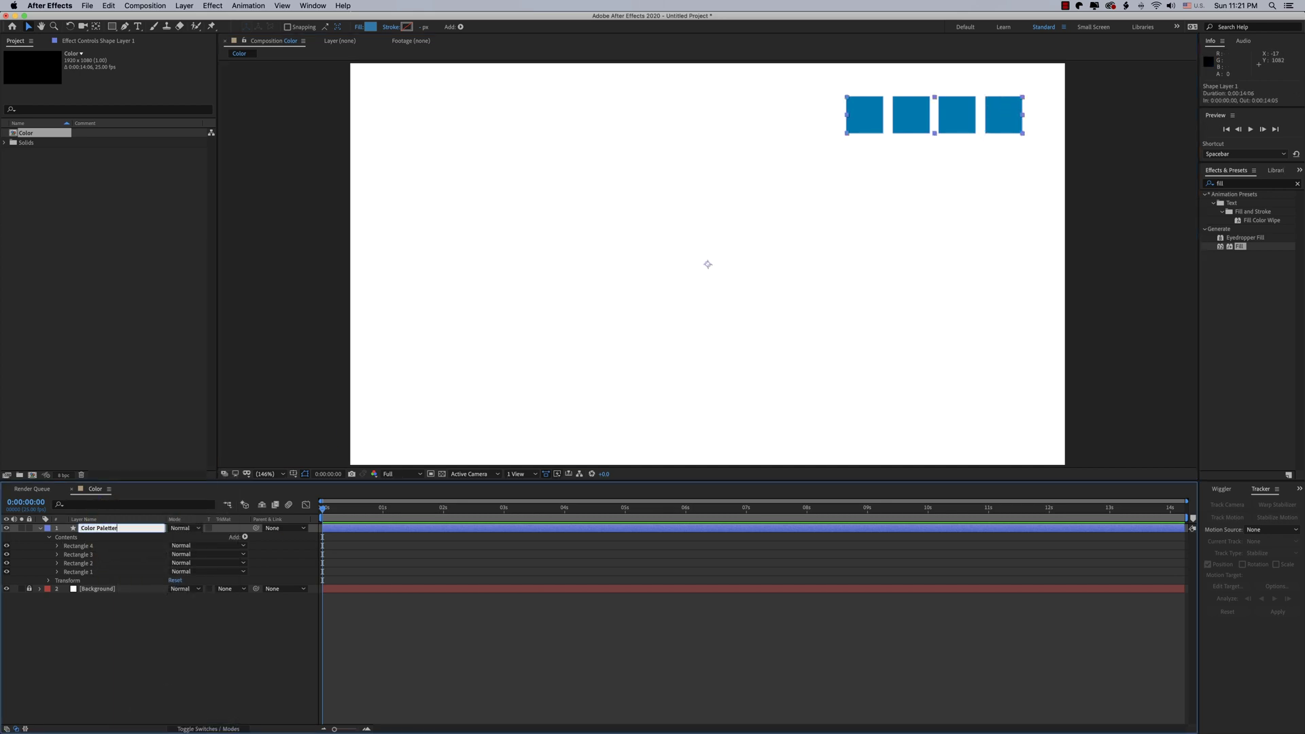
click(623, 299)
click(83, 571)
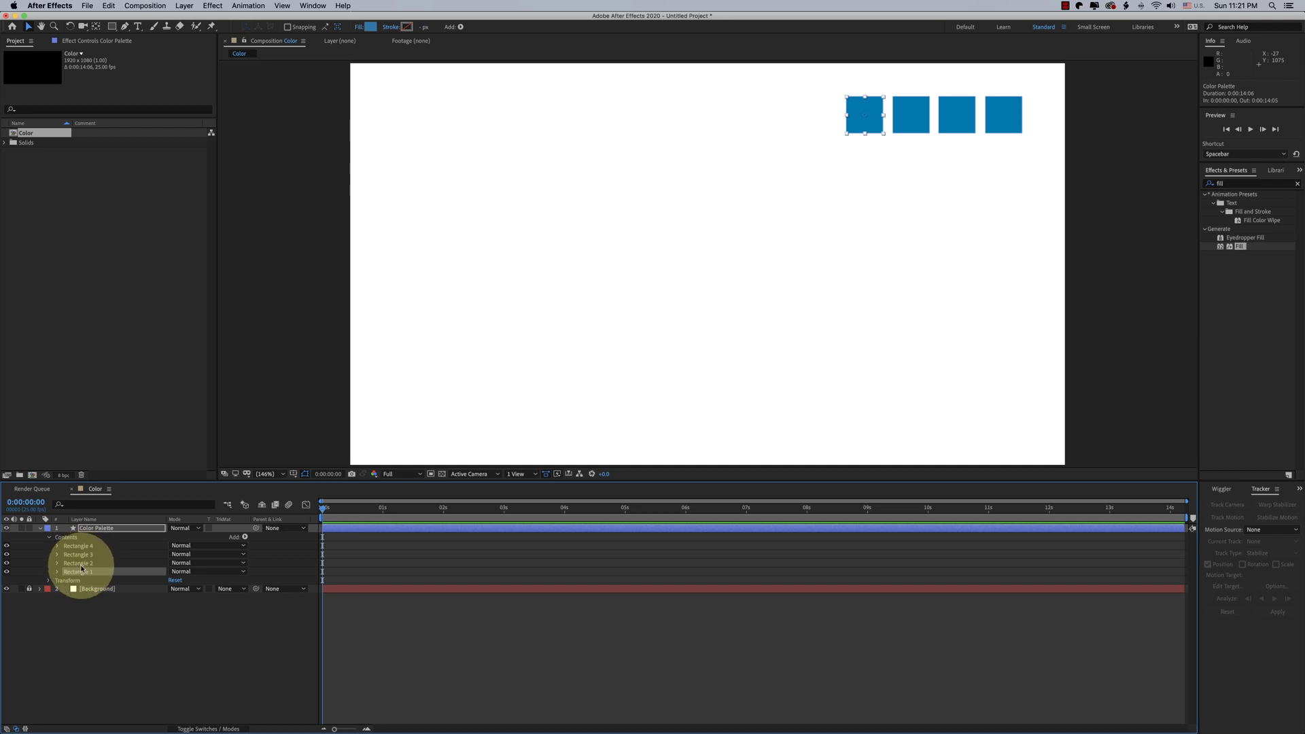
- Color the second square green and the third square gold AC7F00
click(94, 529)
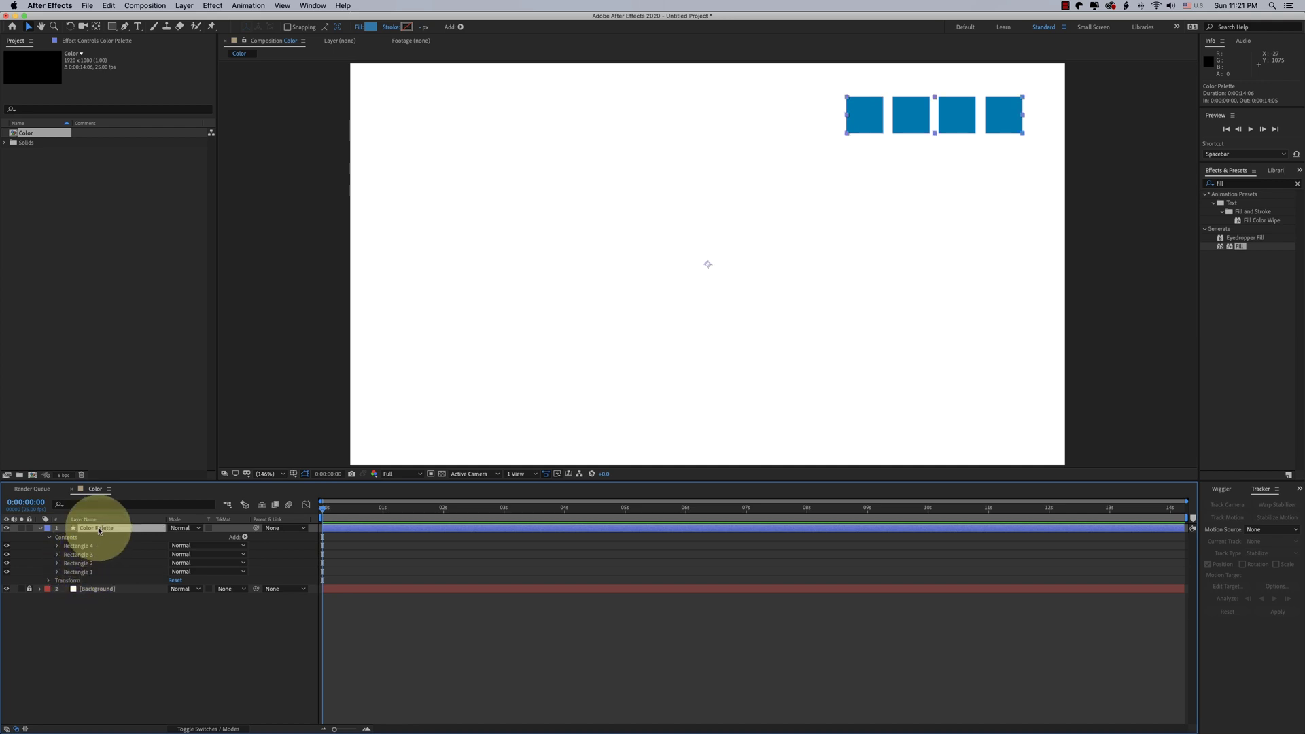
click(914, 119)
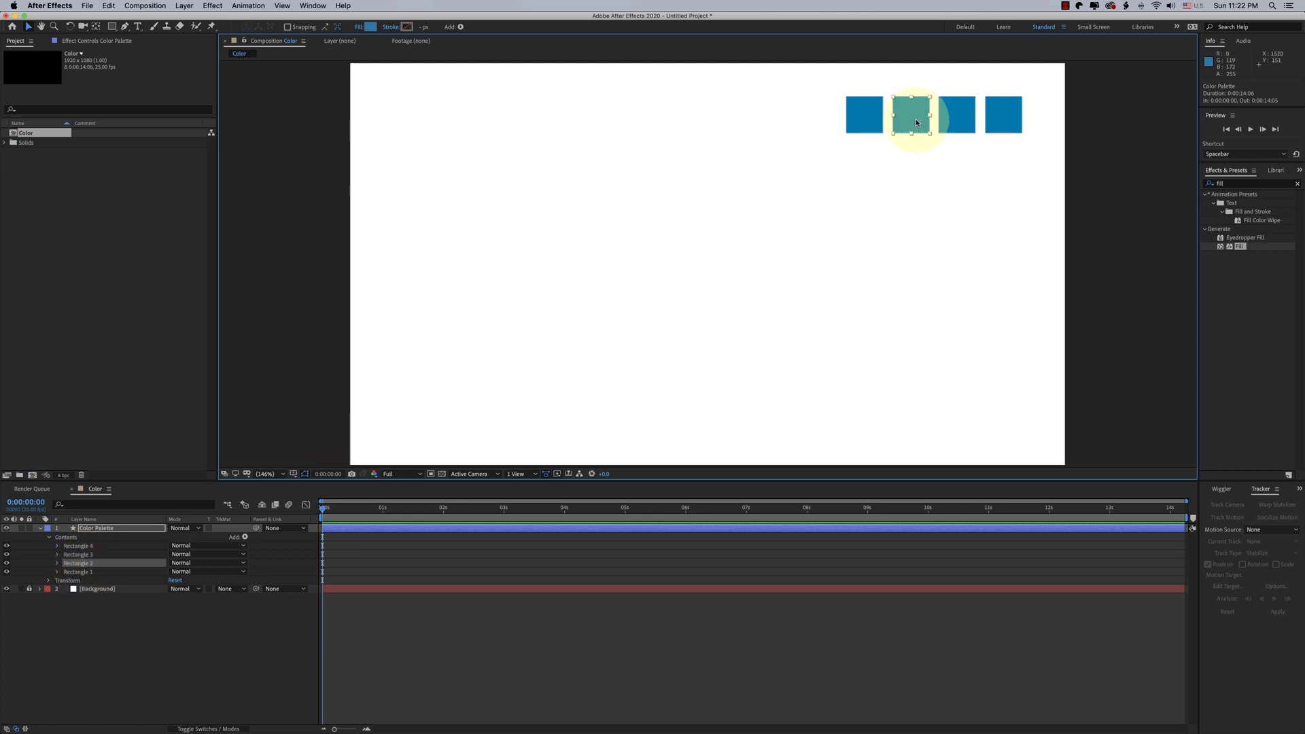
click(370, 26)
click(888, 271)
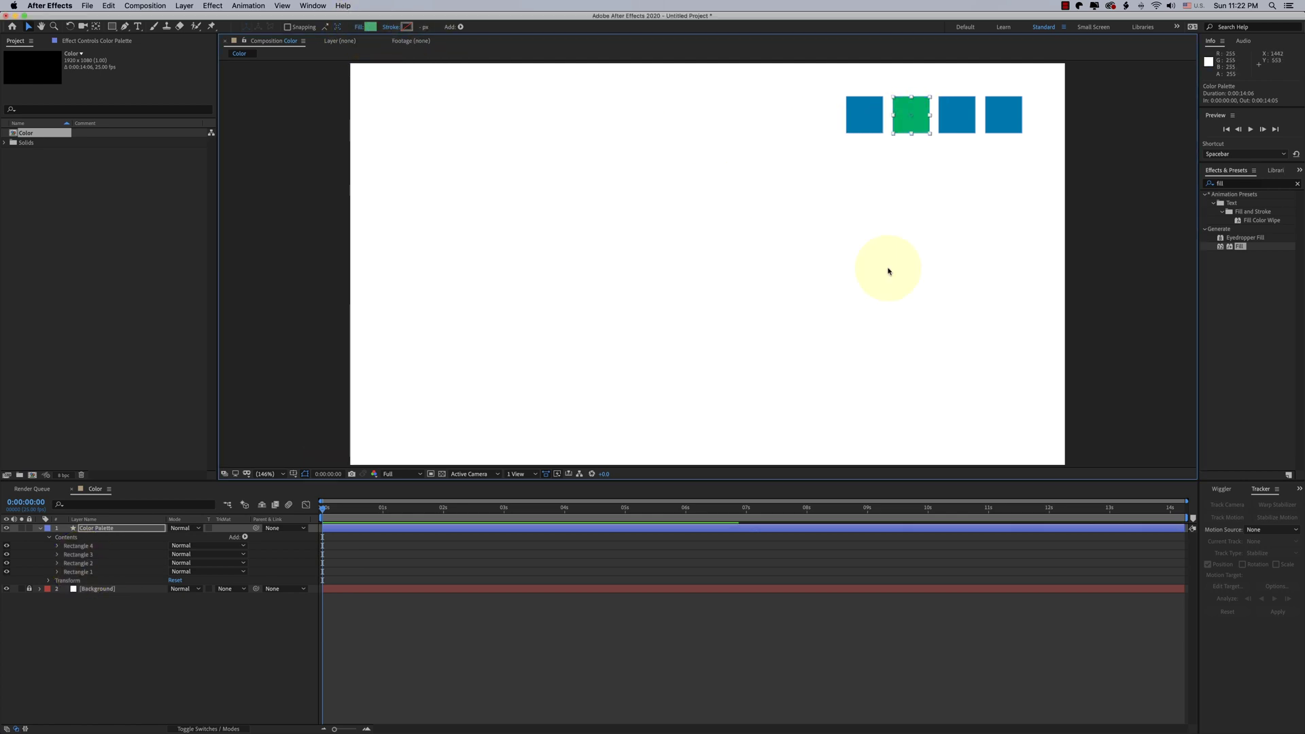
click(955, 117)
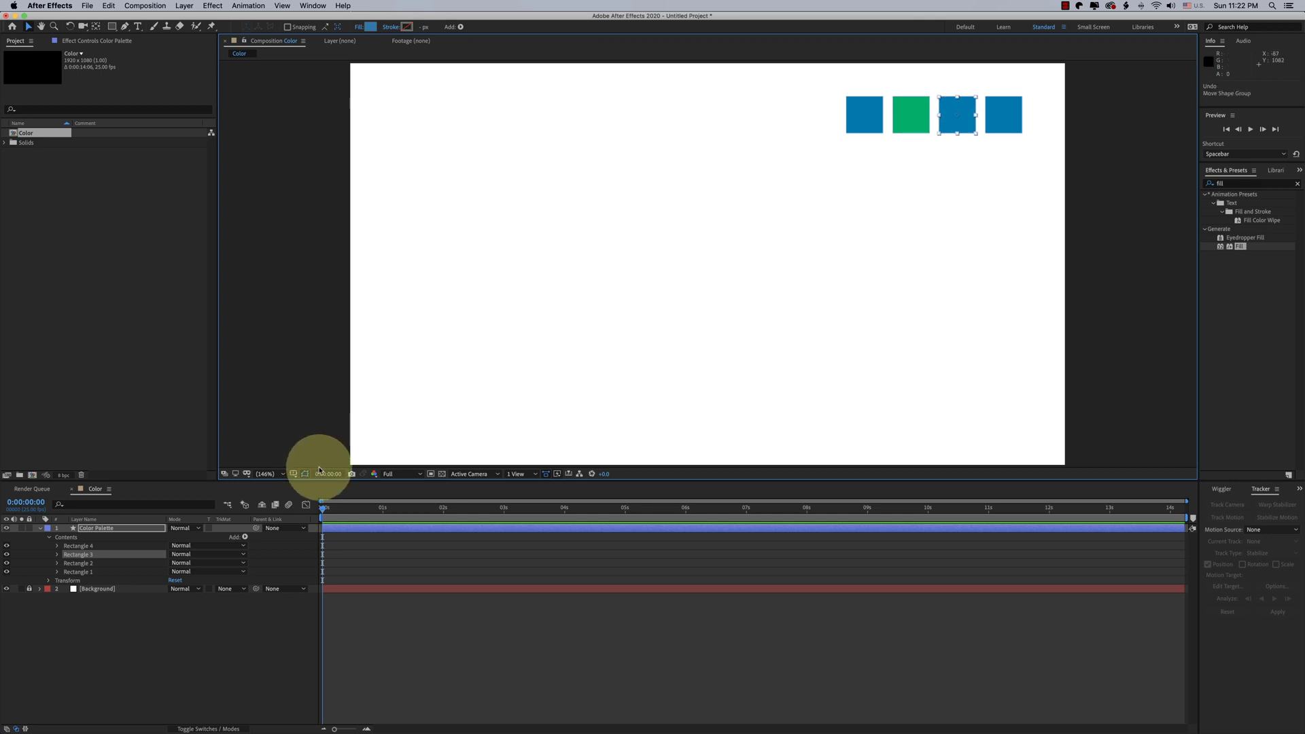
click(370, 27)
drag(819, 313, 823, 383)
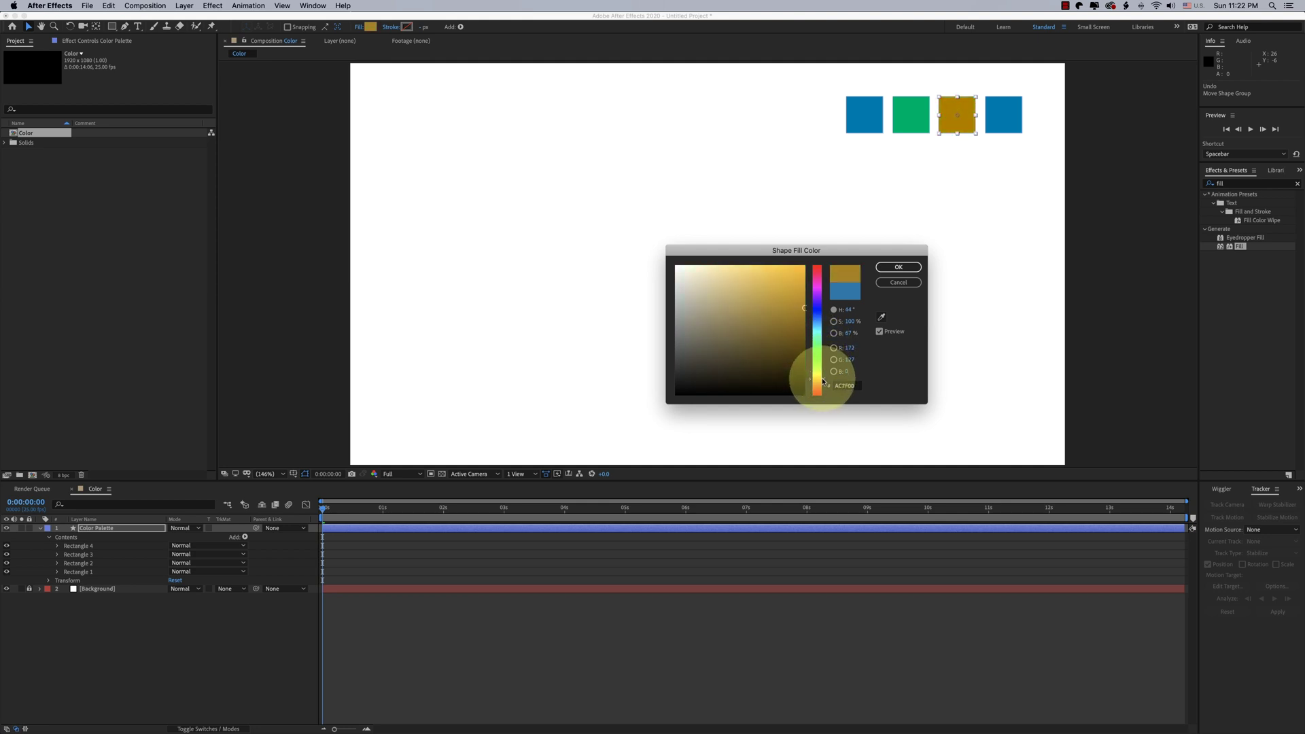
click(906, 260)
click(1003, 114)
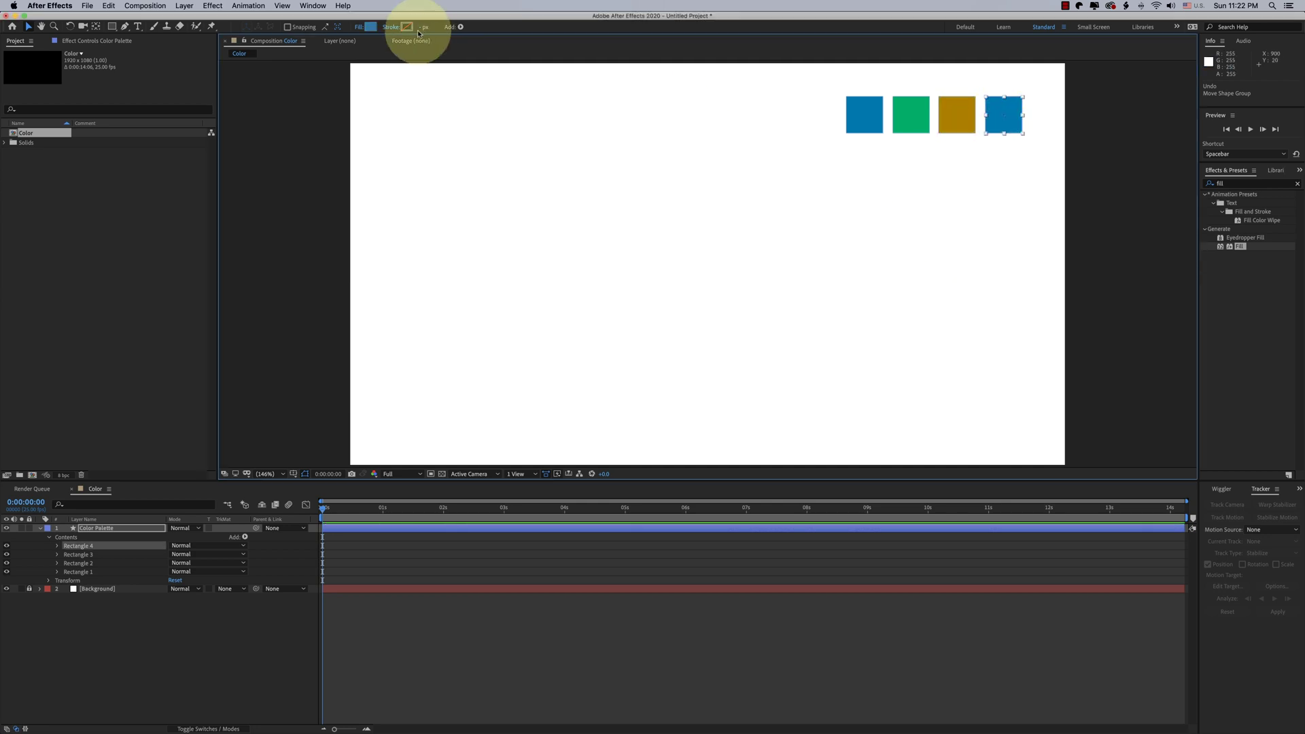
- Recolor the fourth square purple 8800AC
click(370, 26)
drag(818, 343, 819, 288)
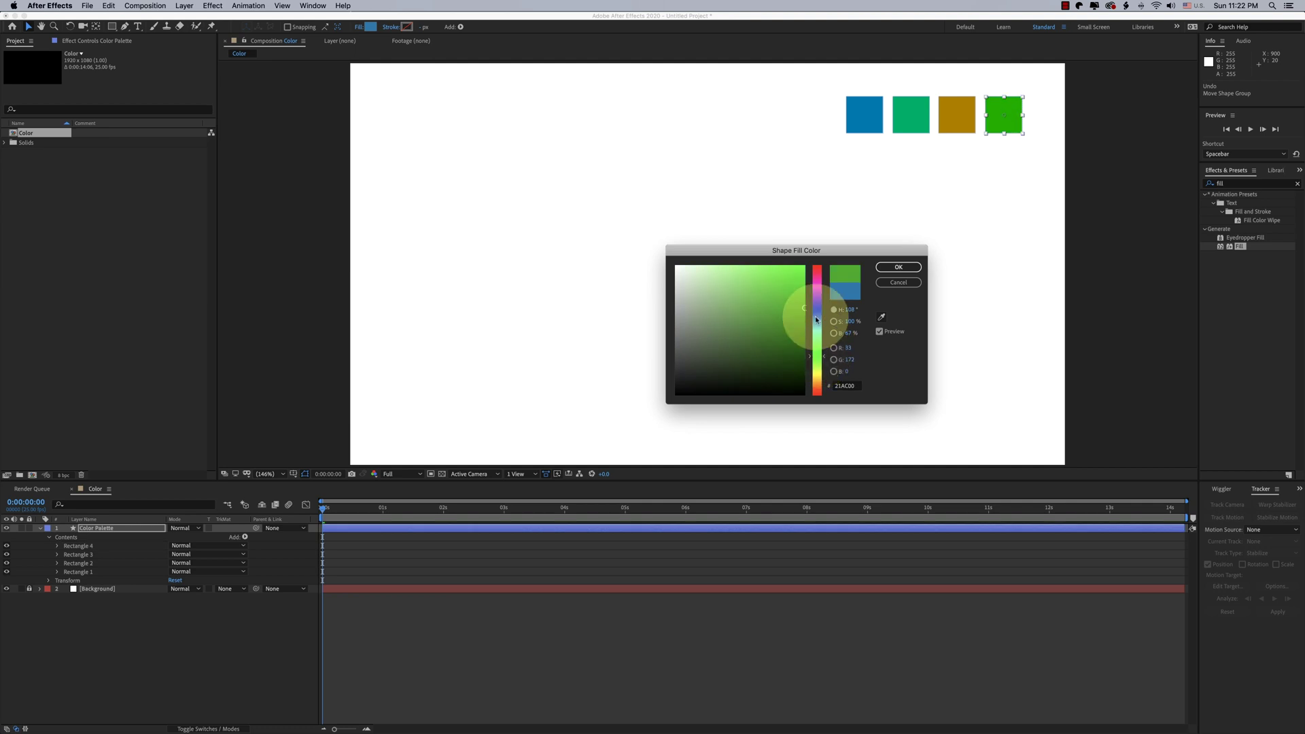
click(893, 267)
click(676, 654)
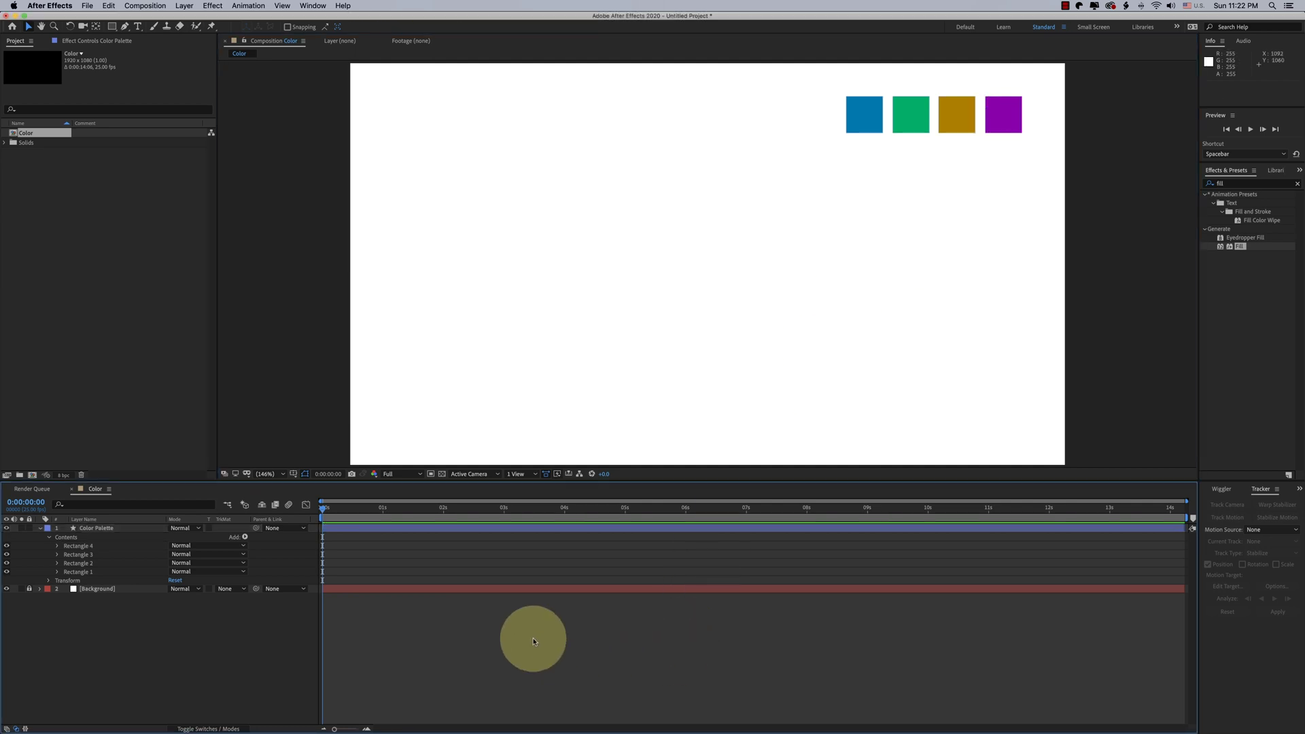
- Draw a pentagon with the Polygon tool and move it toward the left
drag(112, 26, 115, 55)
drag(586, 287, 701, 325)
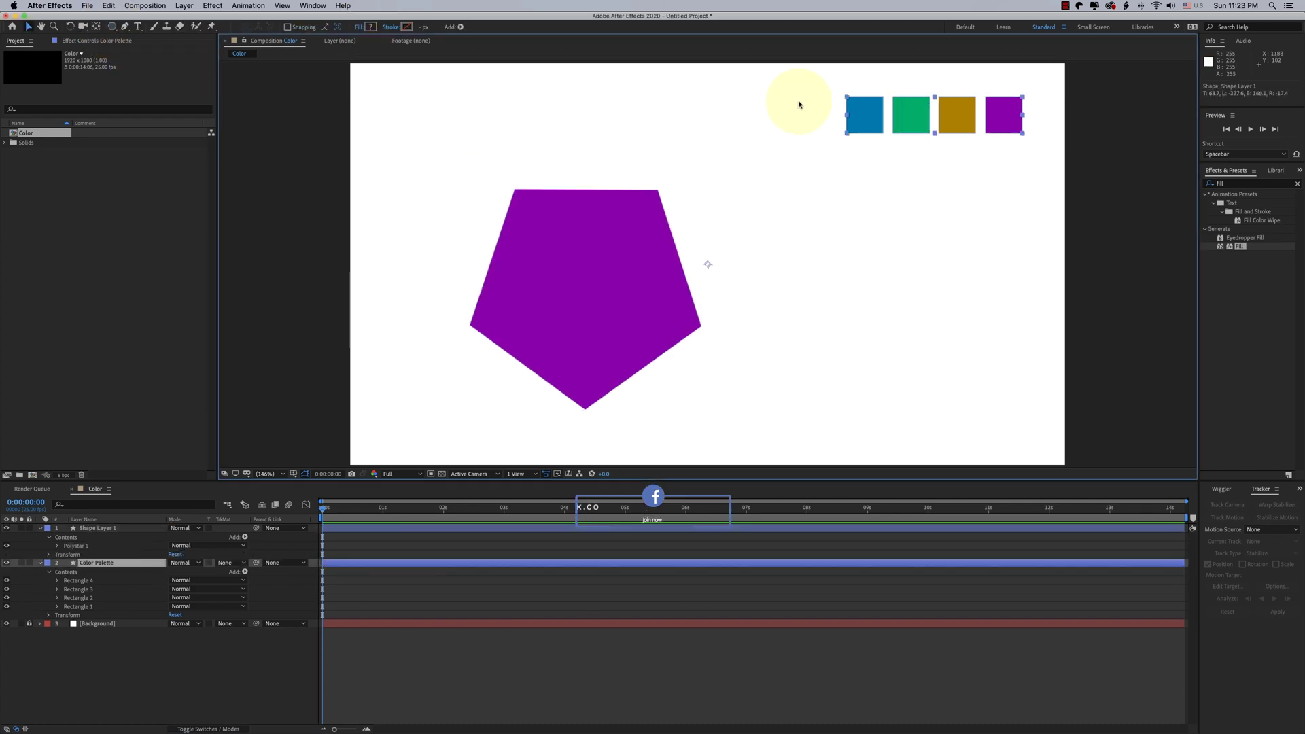
drag(572, 318, 523, 299)
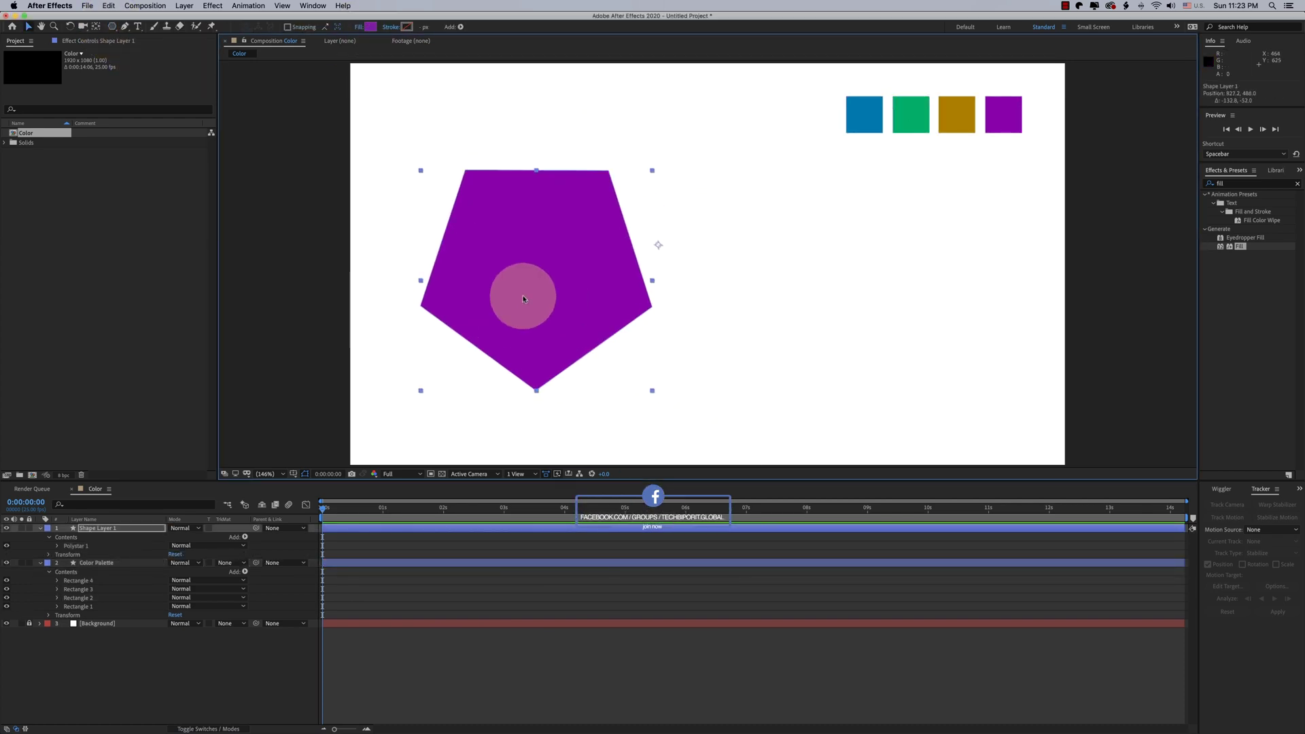
- Fill the pentagon with the first square's blue 0077AC via the eyedropper
click(370, 27)
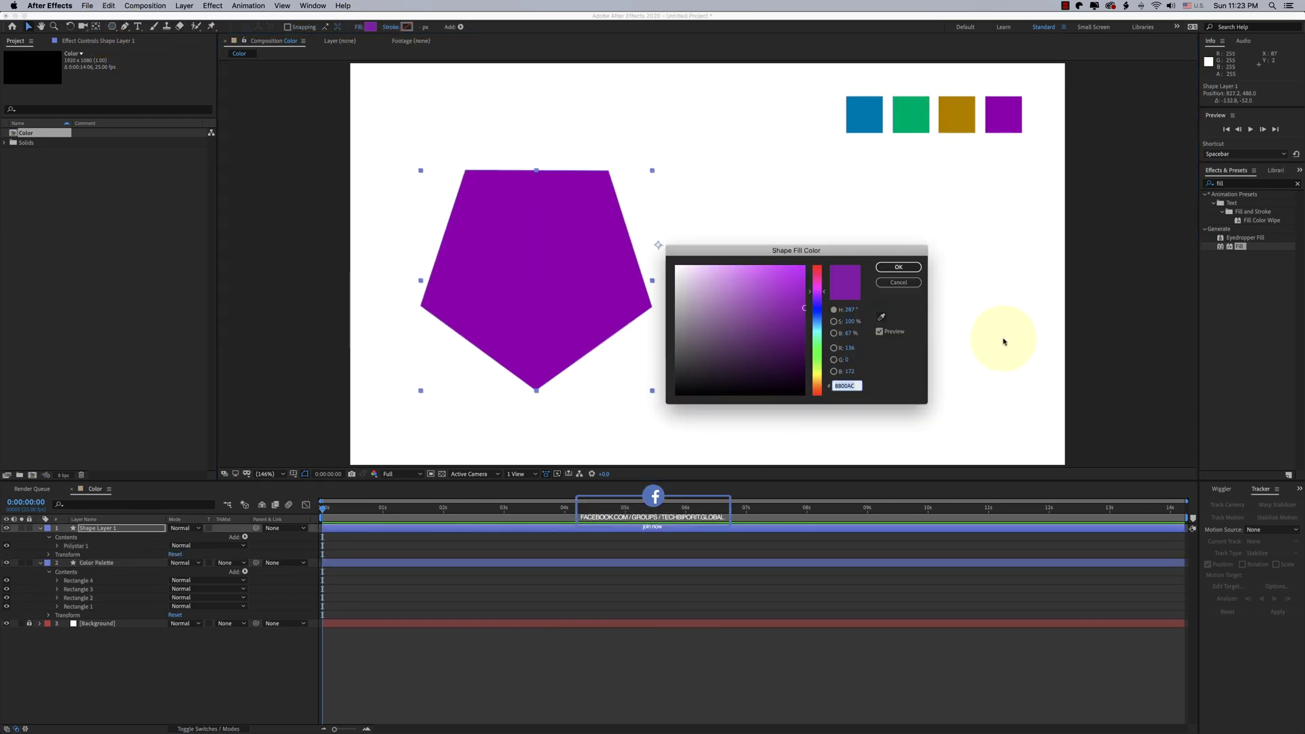
click(881, 317)
click(864, 115)
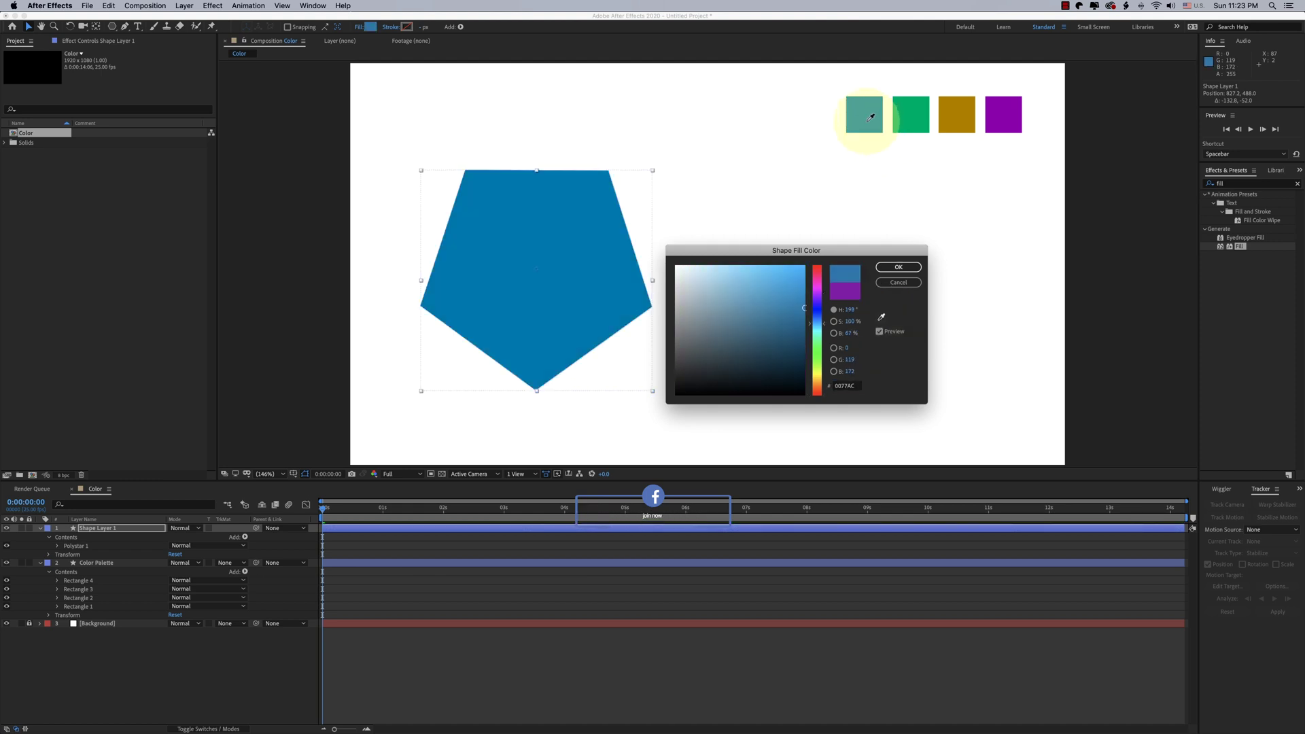
click(898, 266)
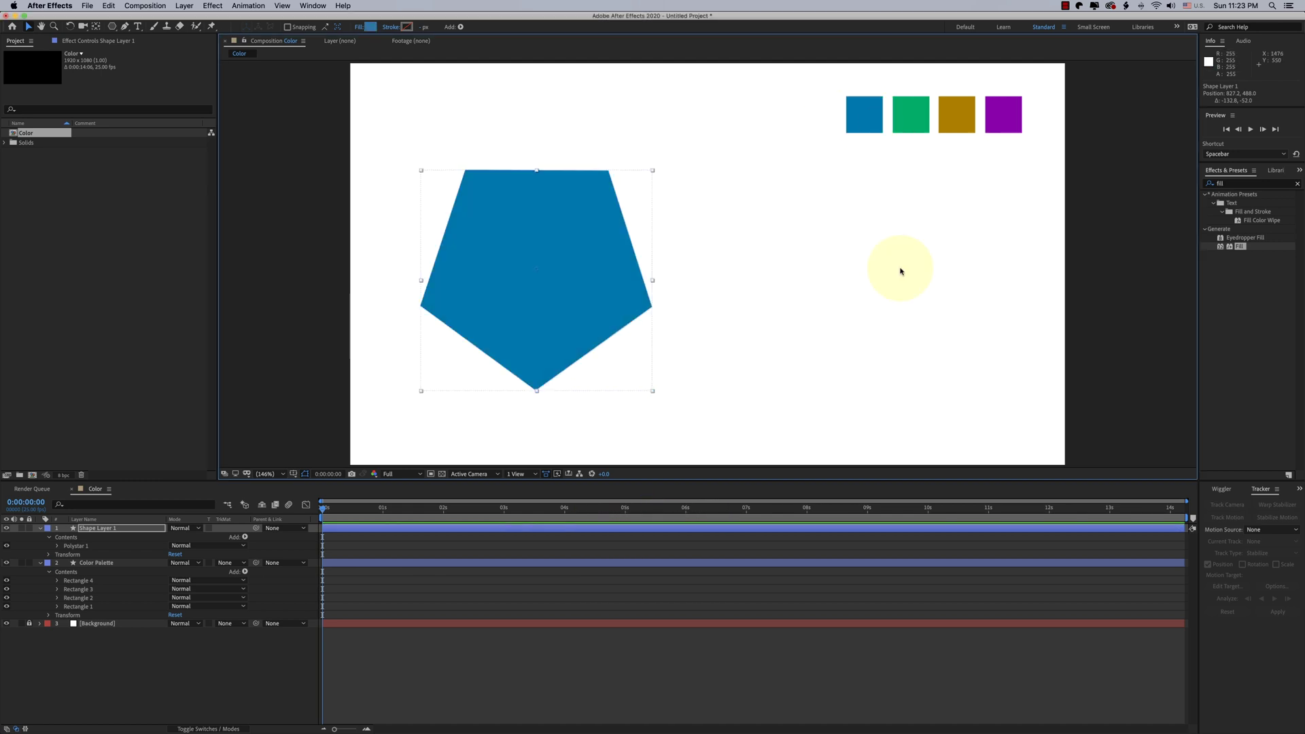
click(789, 677)
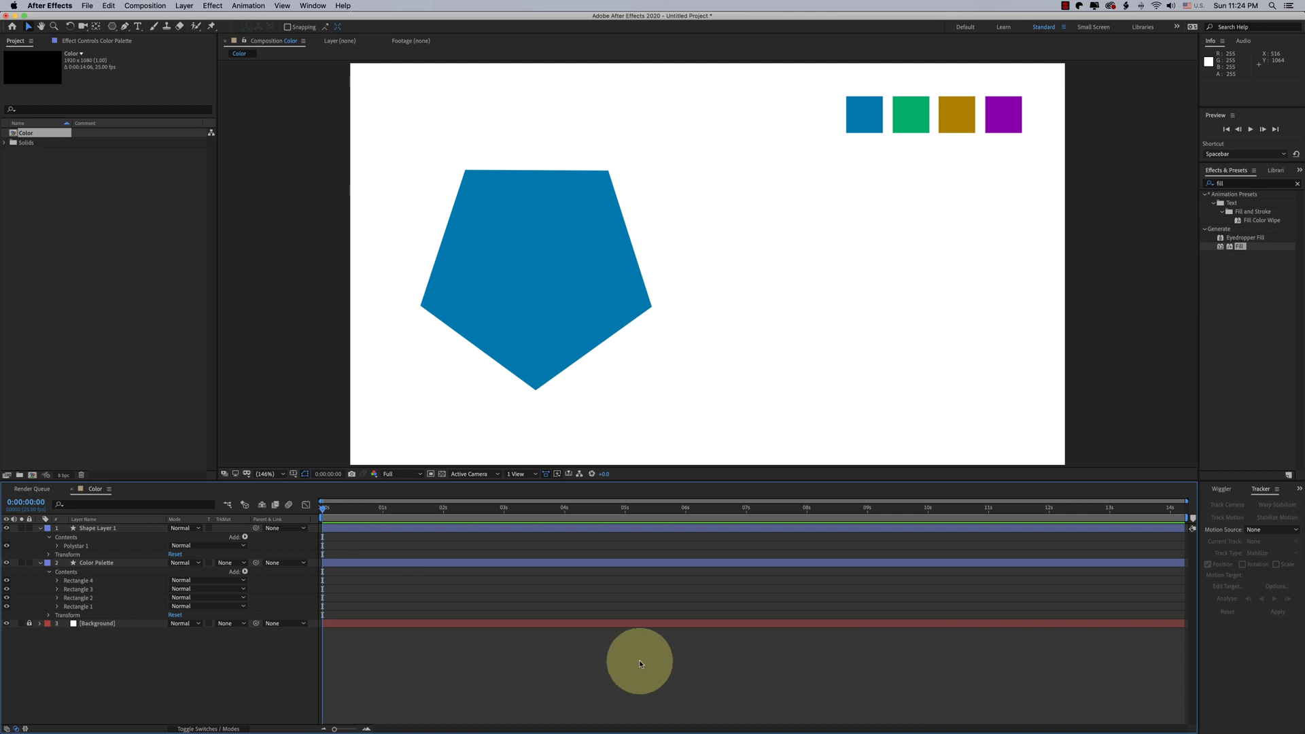
- Add a new Null Object layer to the Color comp
right_click(108, 673)
mouse_move(130, 623)
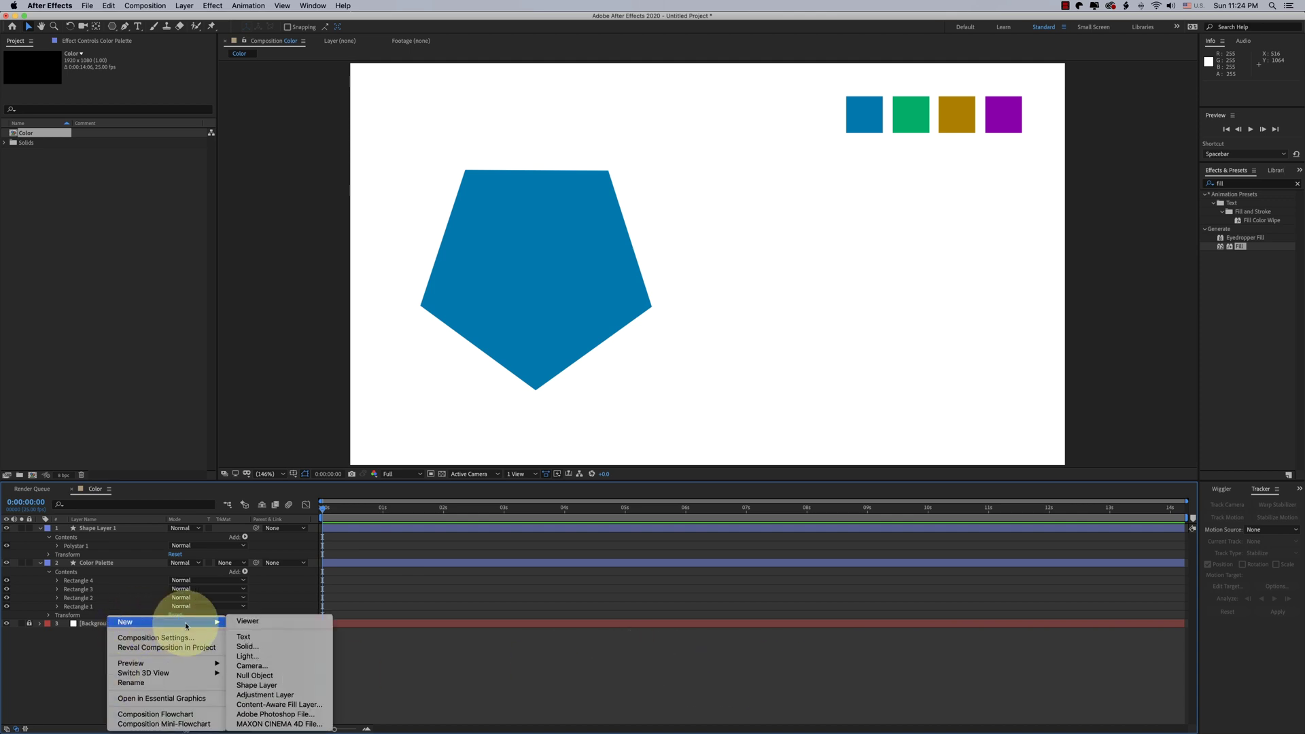
click(253, 675)
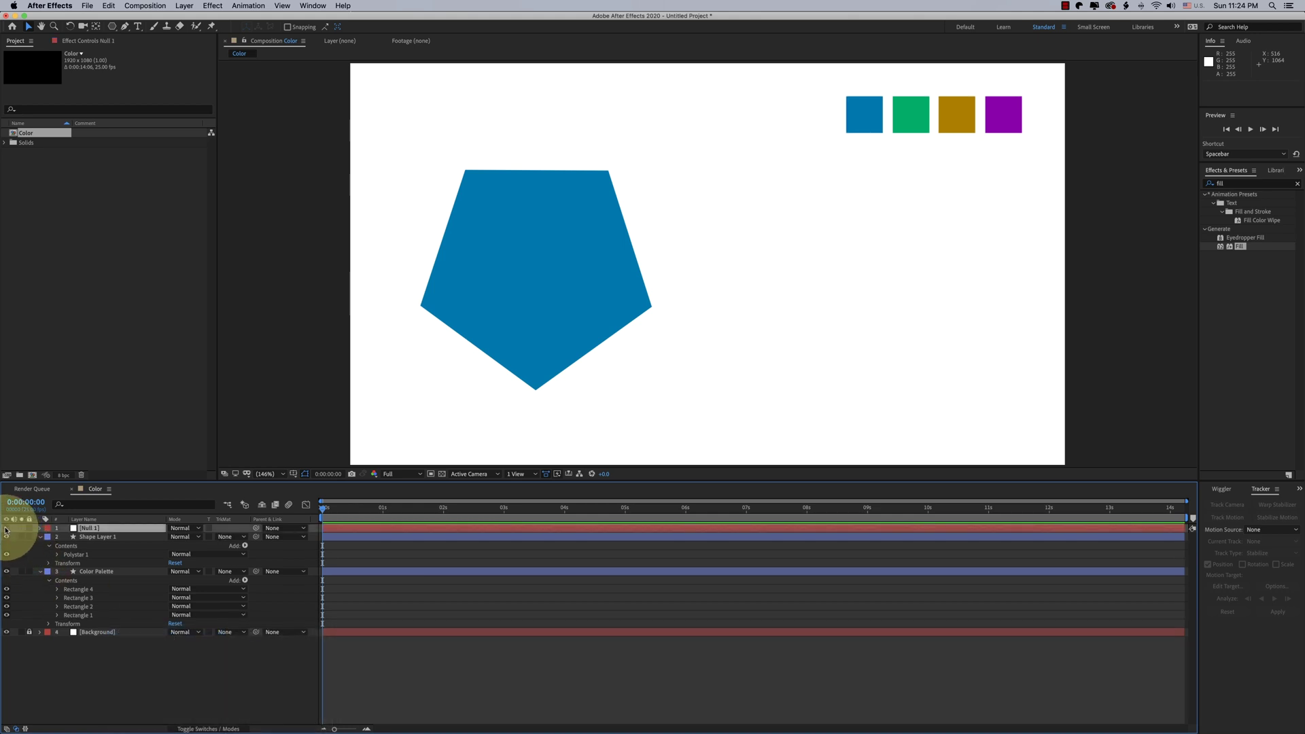
- Rename the null layer to Color Controller and clear the effects search
right_click(88, 528)
click(136, 714)
text(Color Controller)
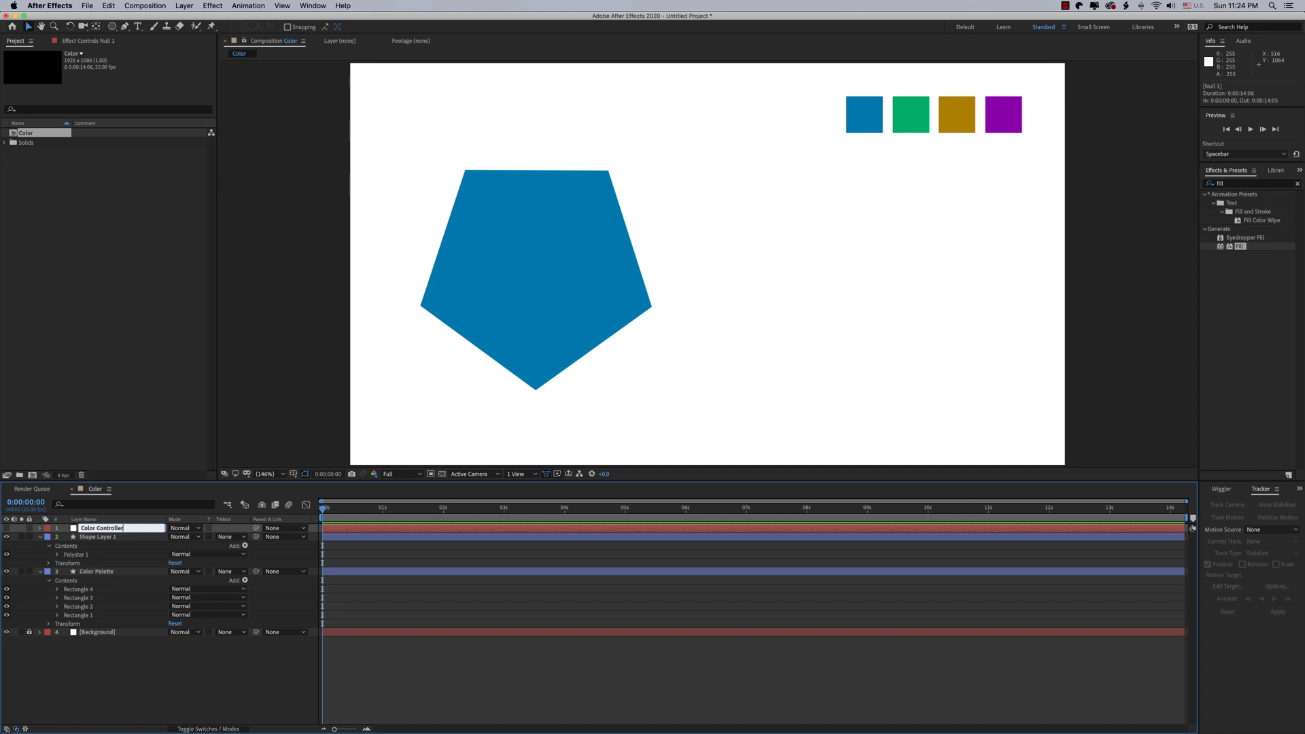
key(Return)
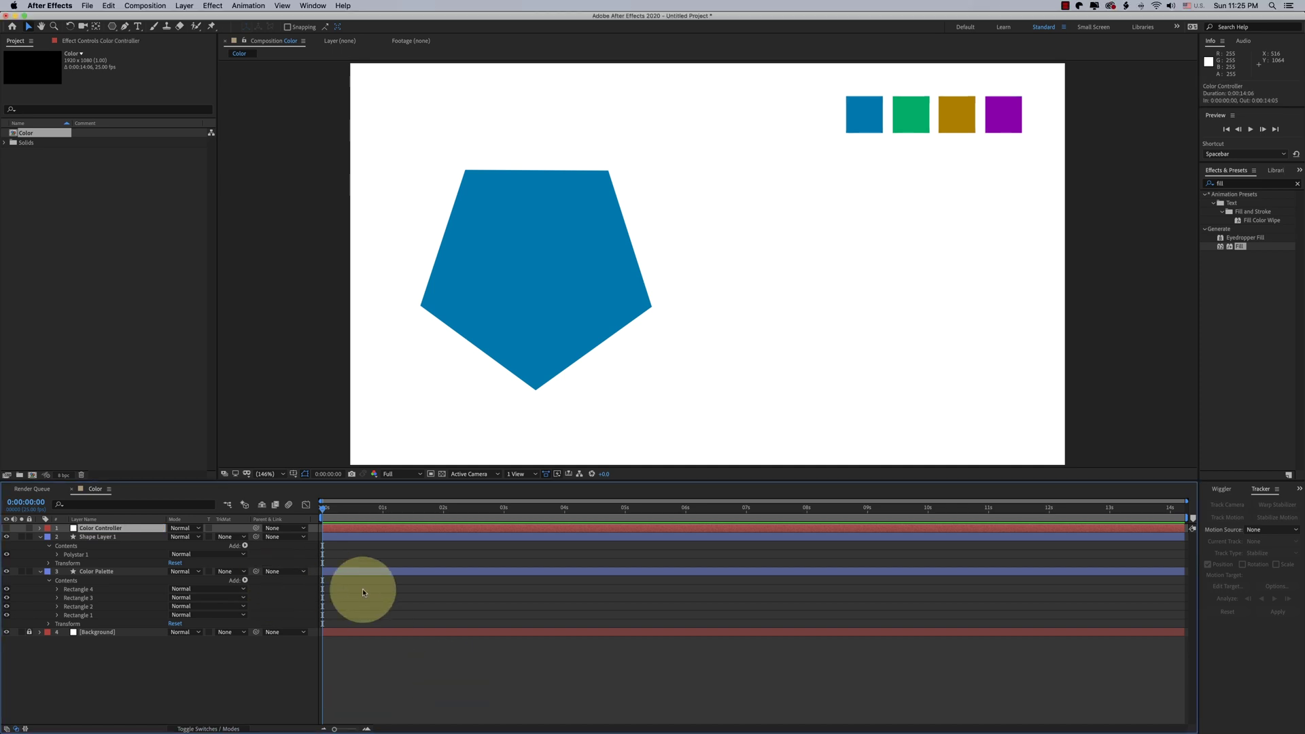
click(1297, 183)
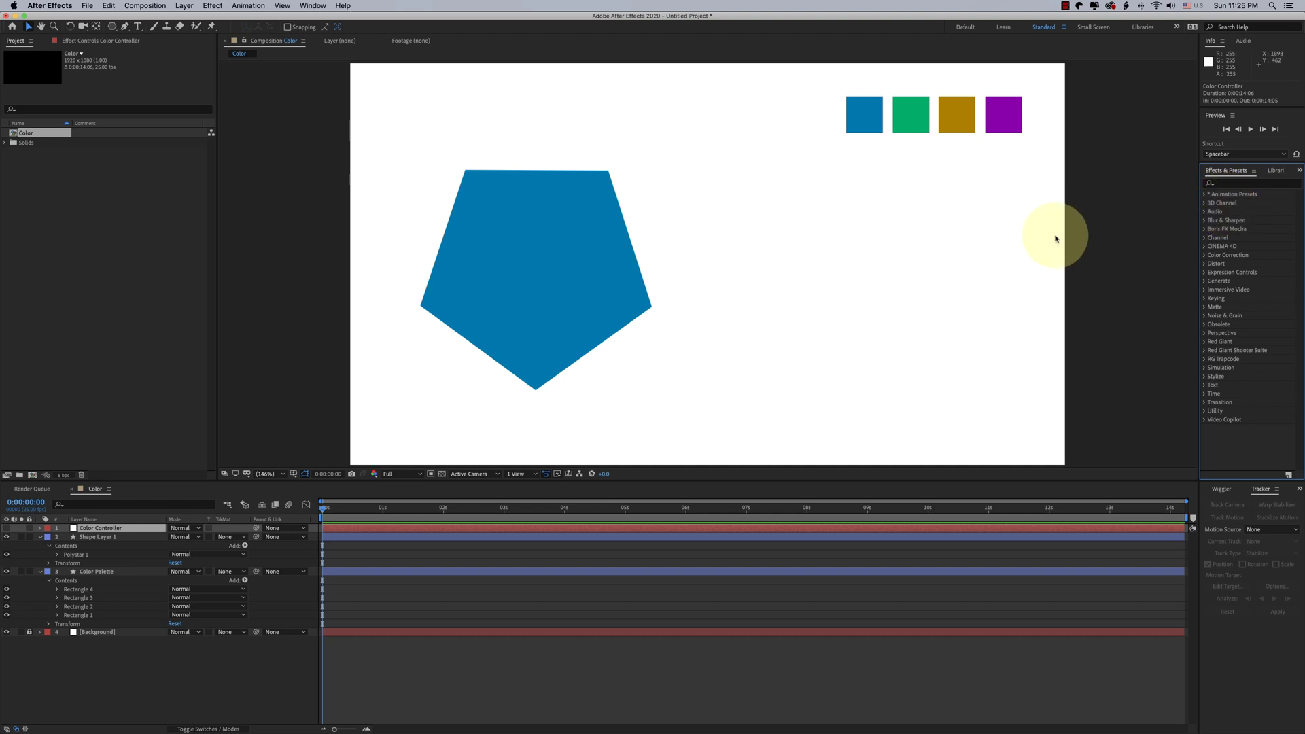
click(312, 5)
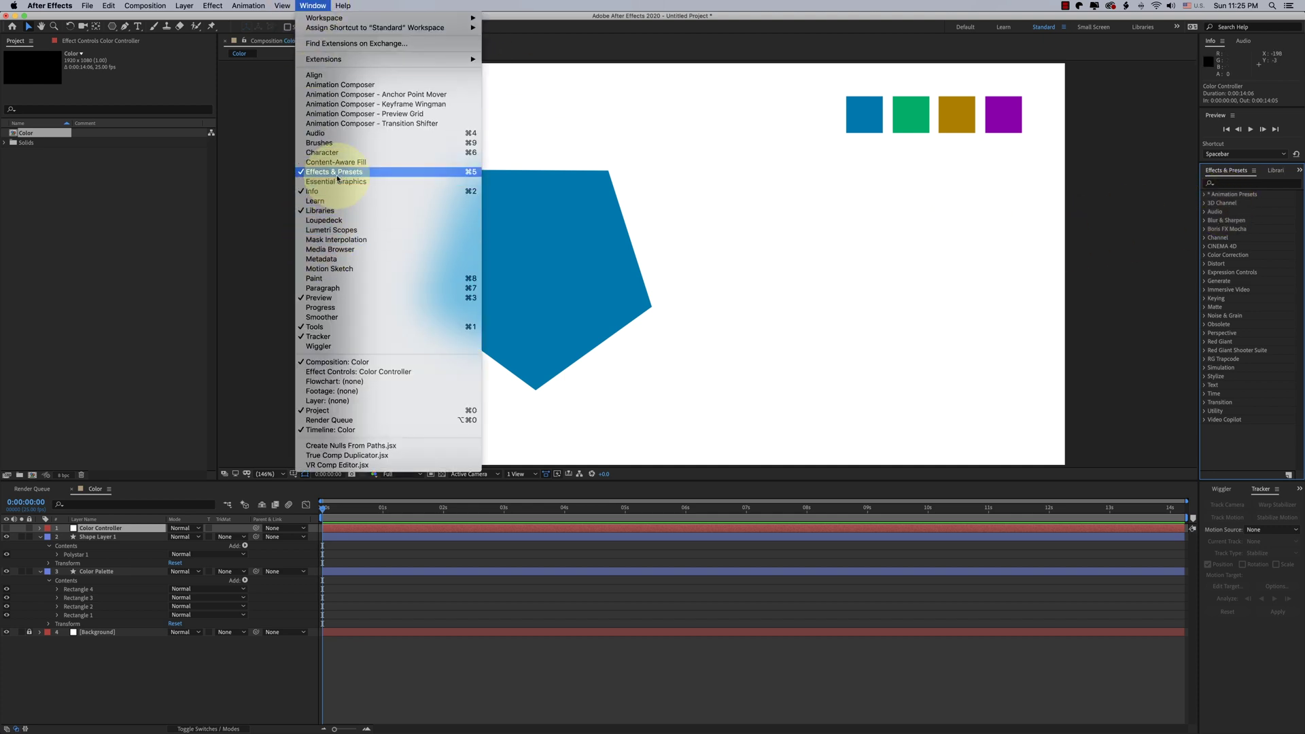
- Search Effects & Presets for 'fill' and apply Generate > Fill to Color Controller
click(1229, 177)
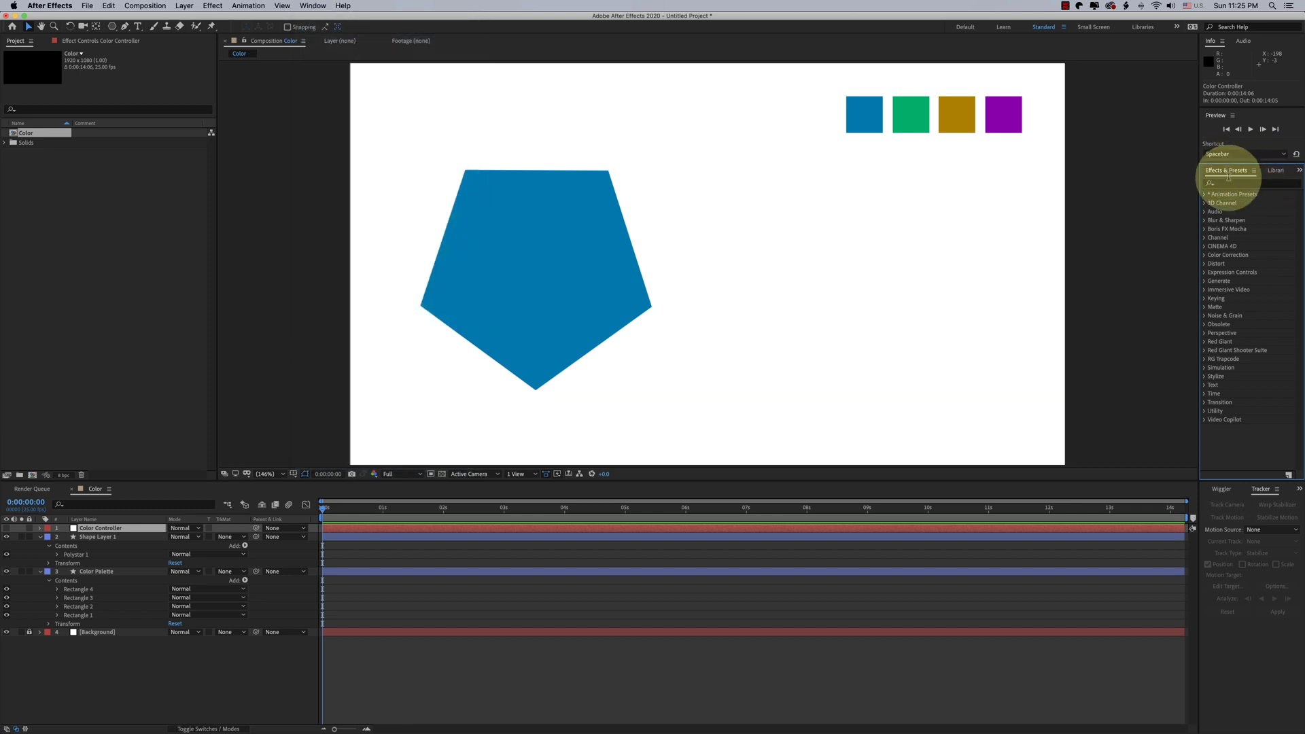
click(1231, 183)
text(fill)
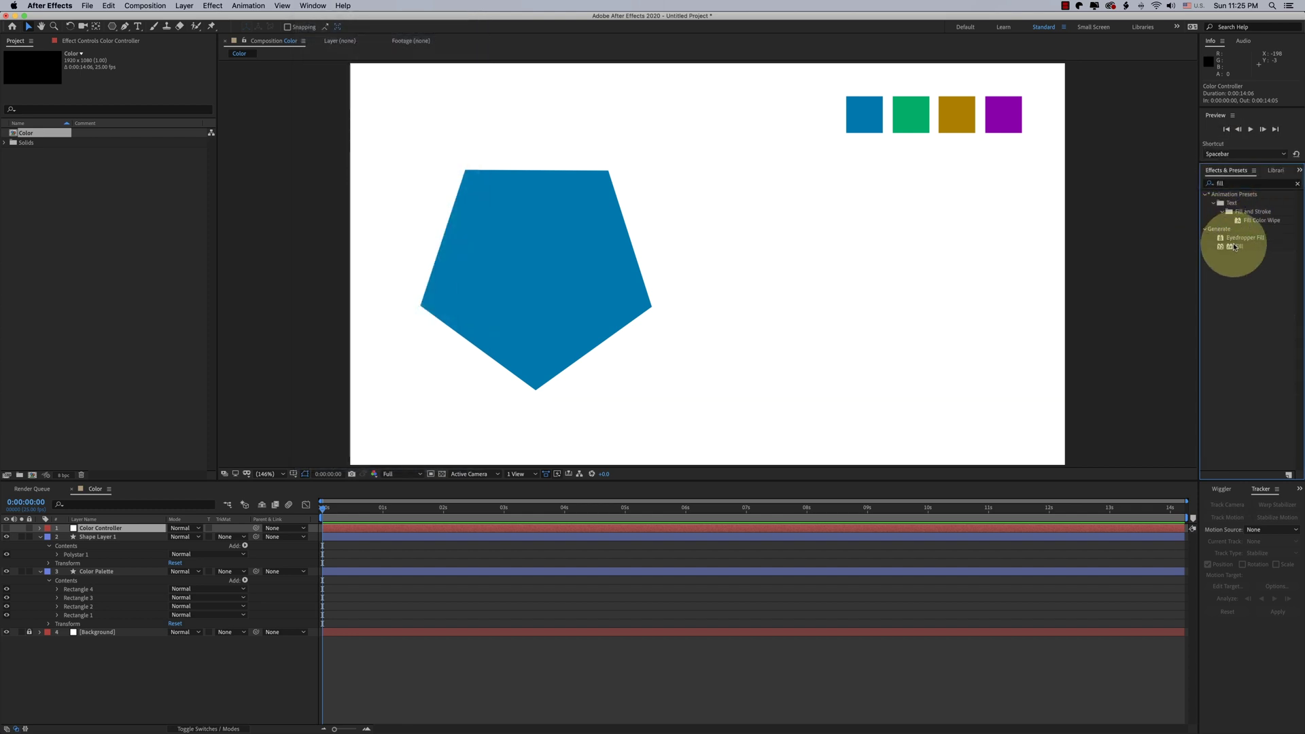
click(1235, 248)
drag(1237, 248, 401, 530)
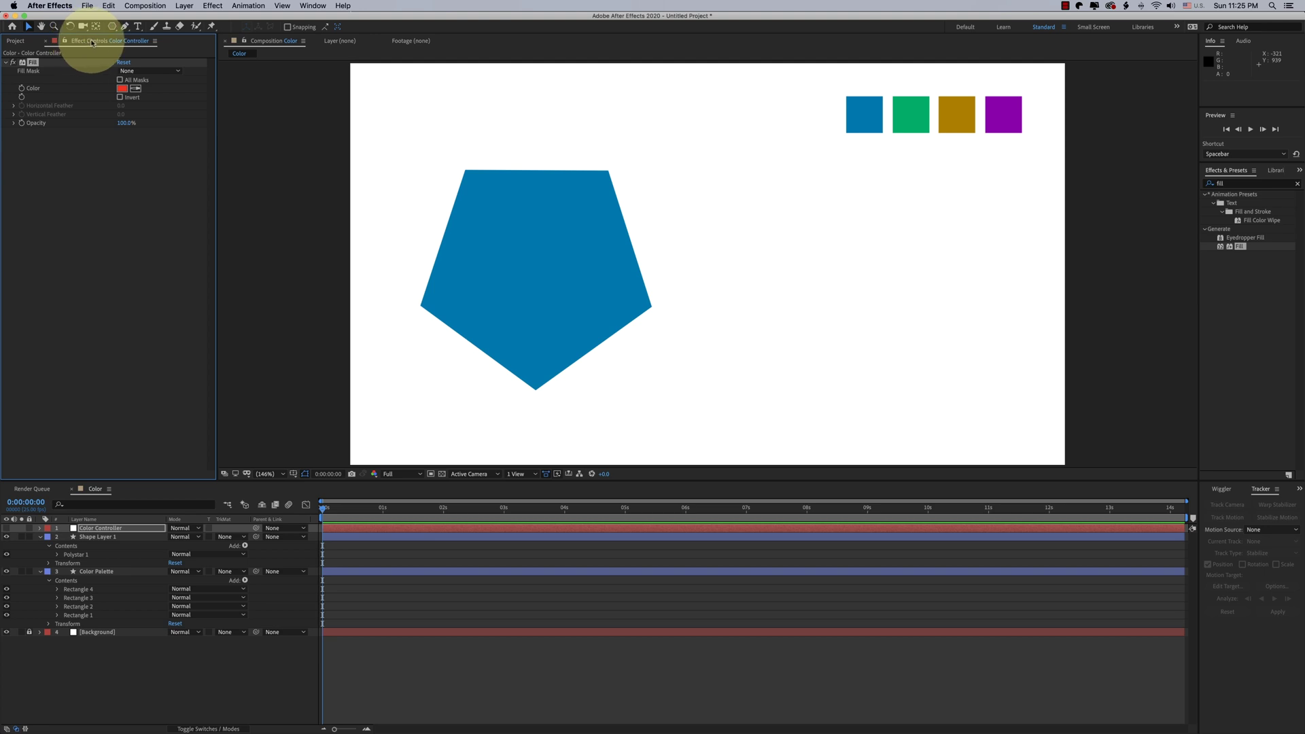
- Rename the Fill effect to Blue and sample the first square's blue into it
right_click(32, 65)
click(52, 76)
text(Blue)
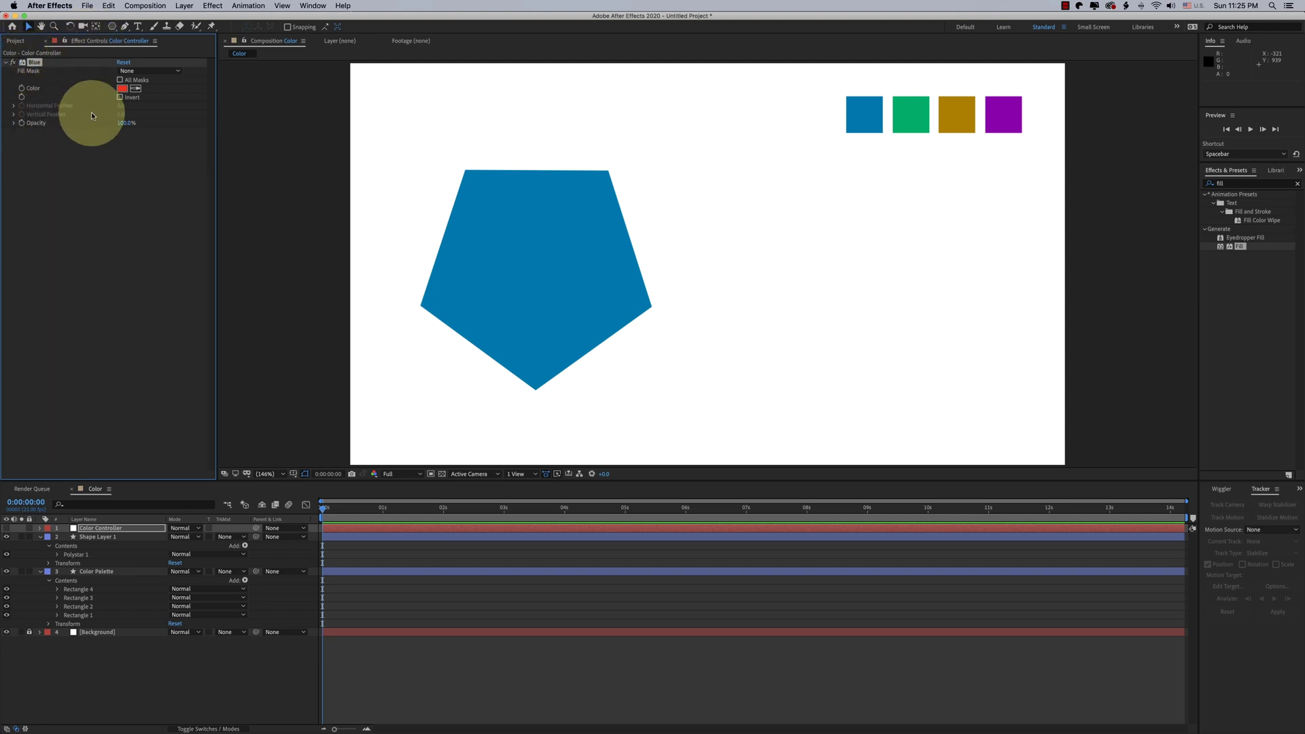
key(Return)
click(136, 89)
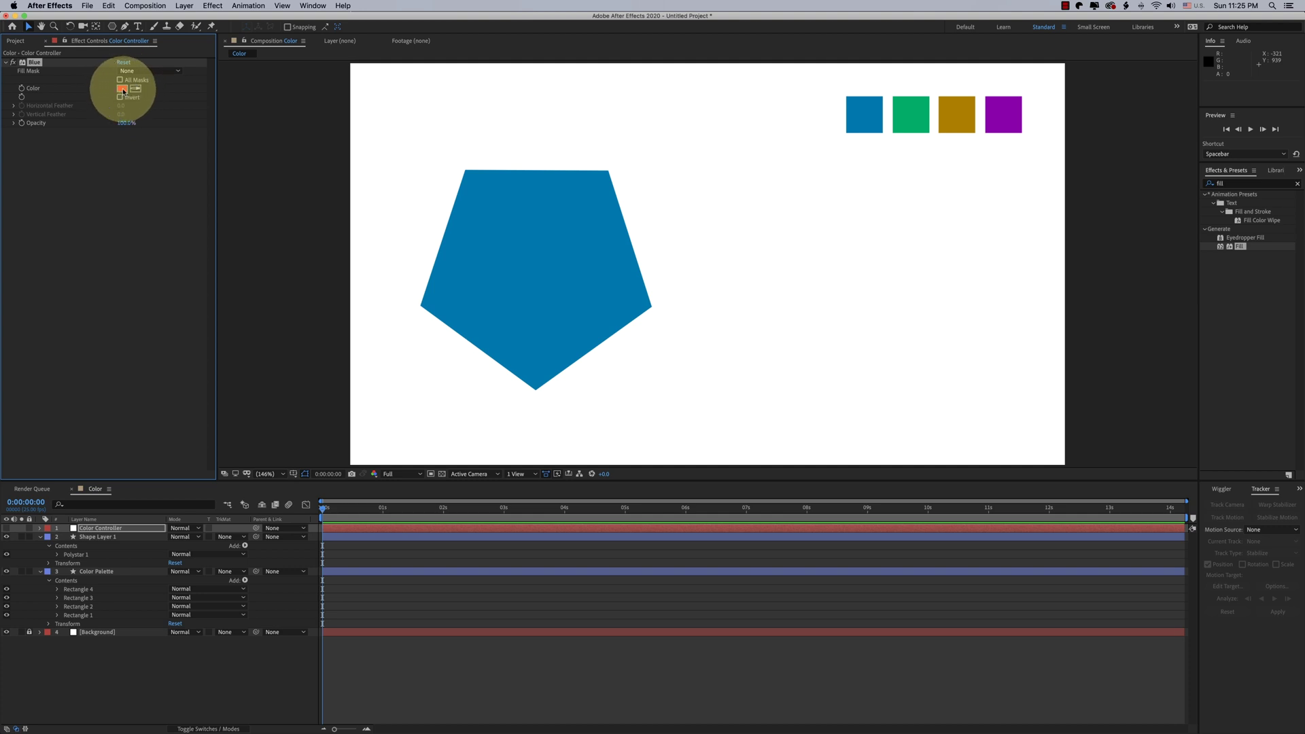
click(864, 119)
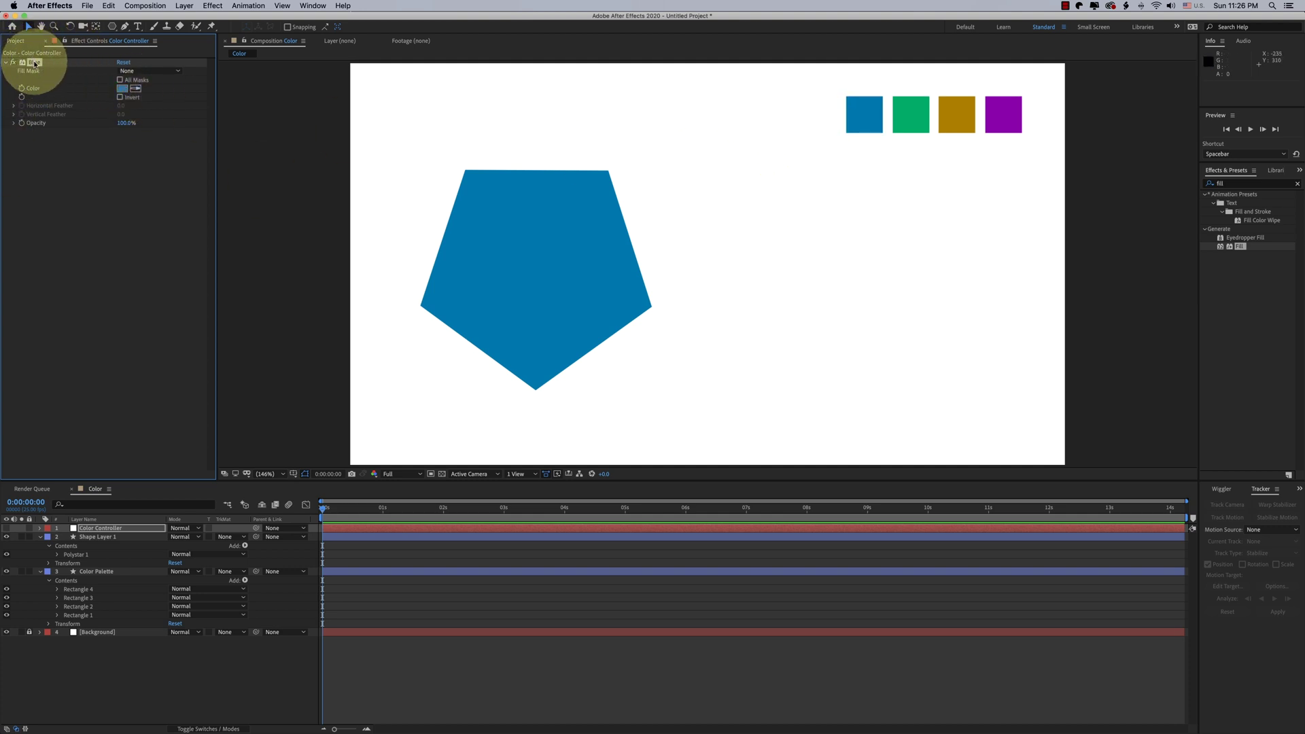
text(Blue)
key(Return)
- Duplicate the Blue effect to create Blue 2
click(95, 528)
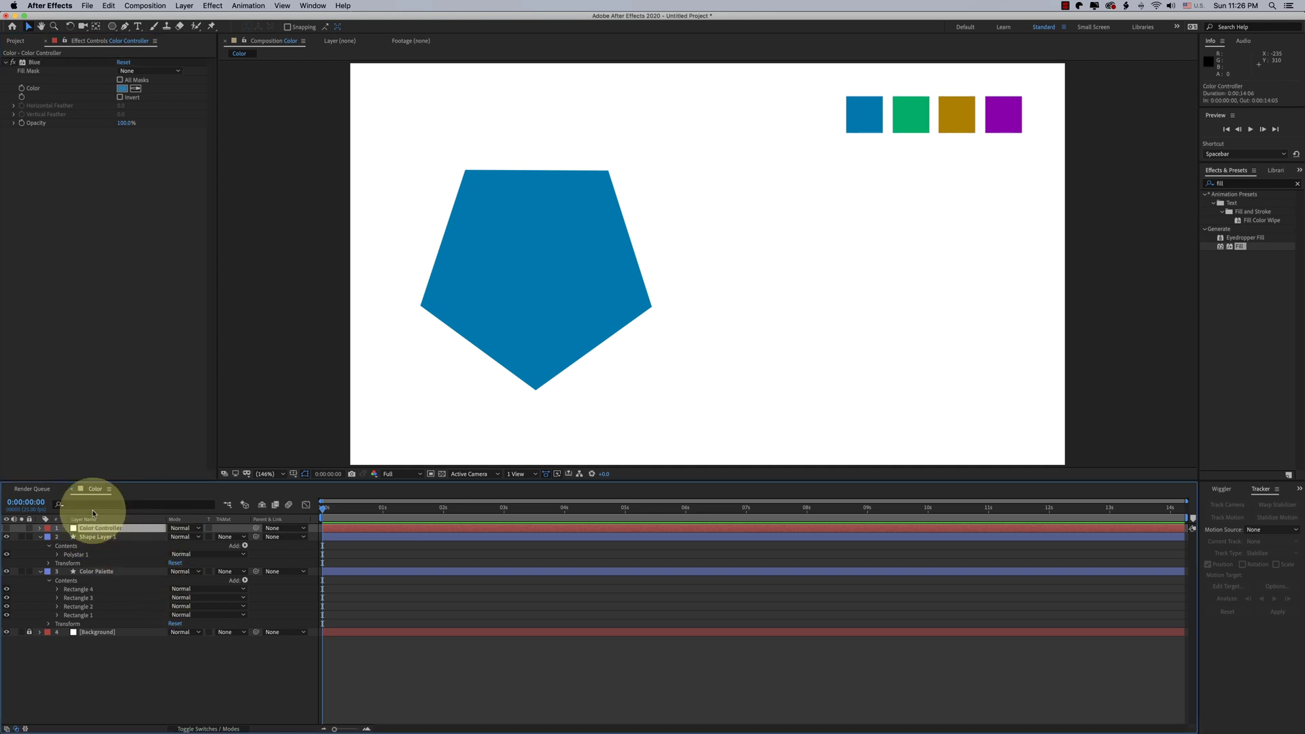
click(37, 63)
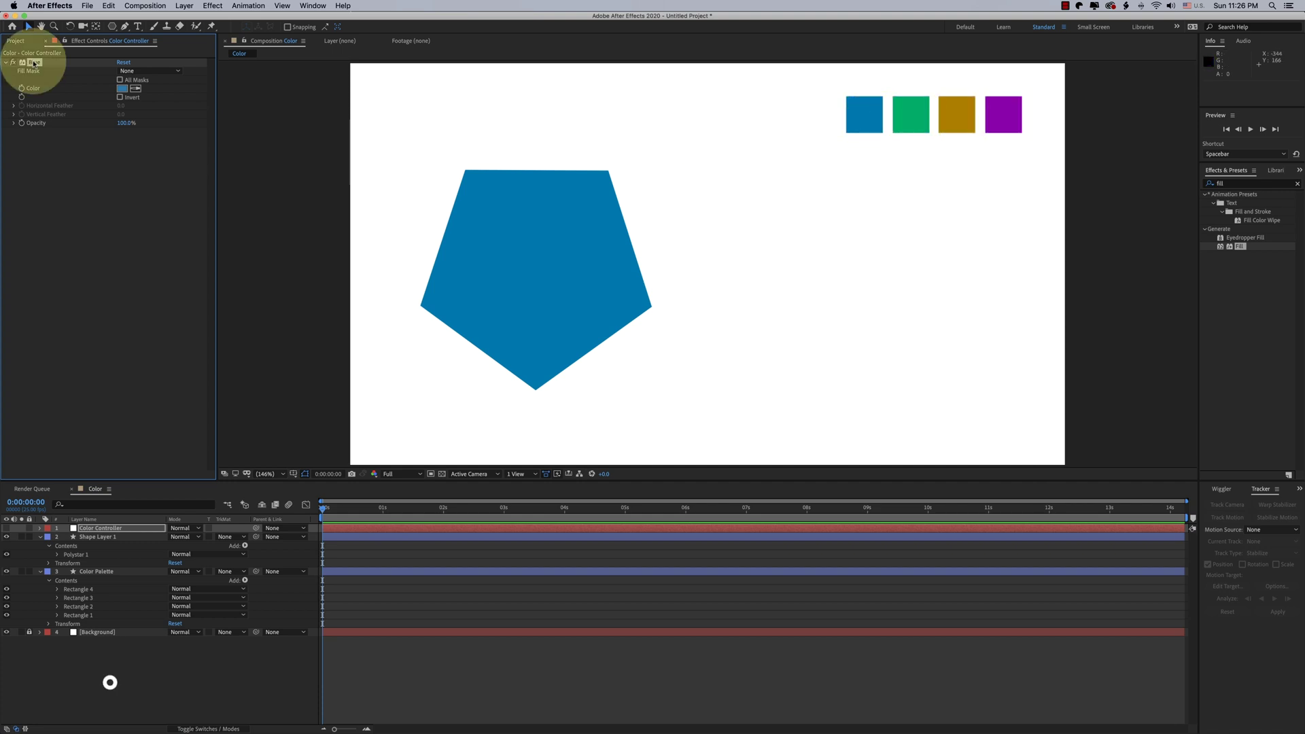
key(super+d)
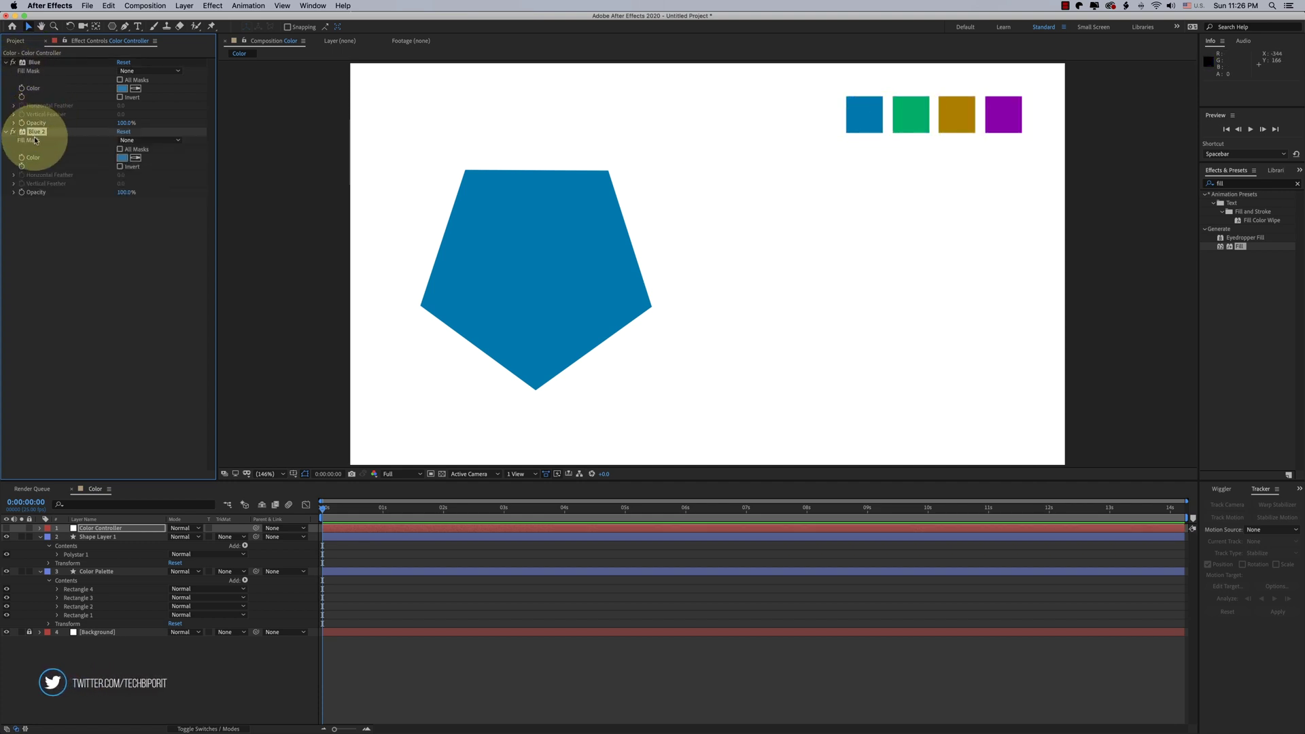
- Rename Blue 2 to Green and duplicate it into Yellow and Pink Fill effects
right_click(37, 132)
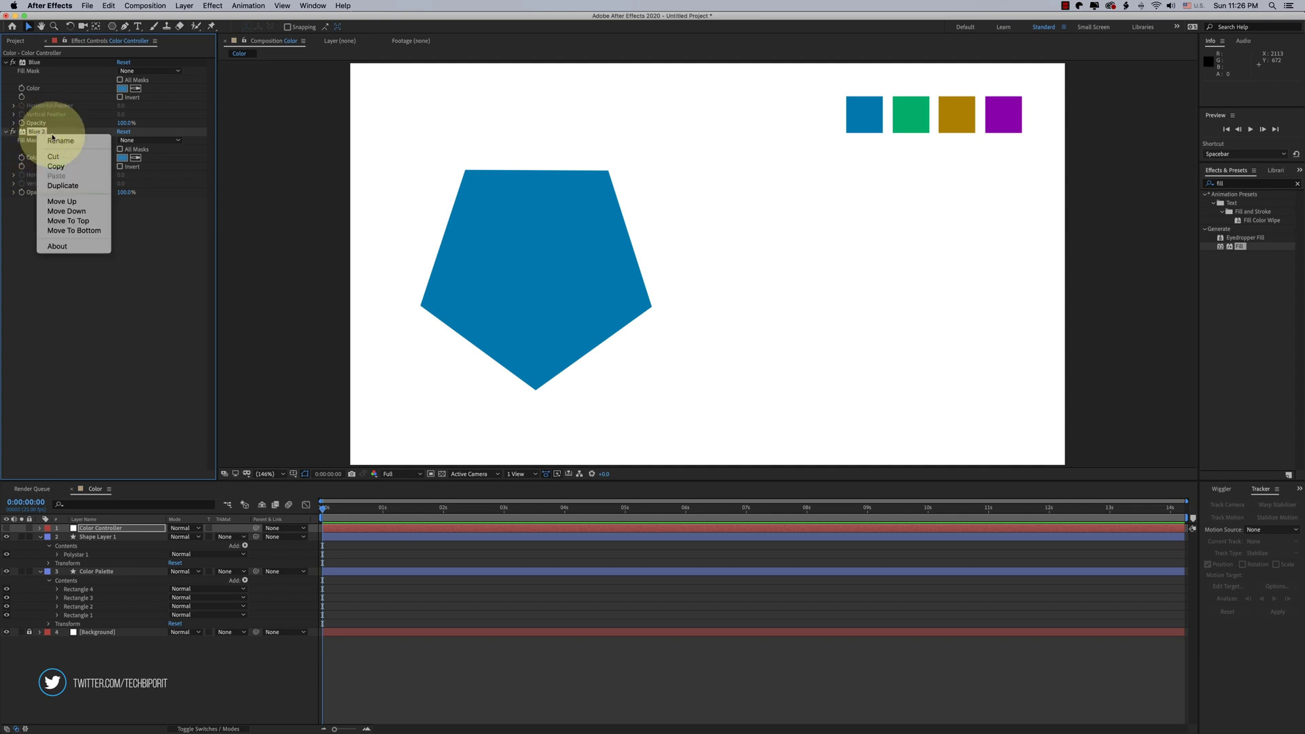
click(55, 141)
text(Green)
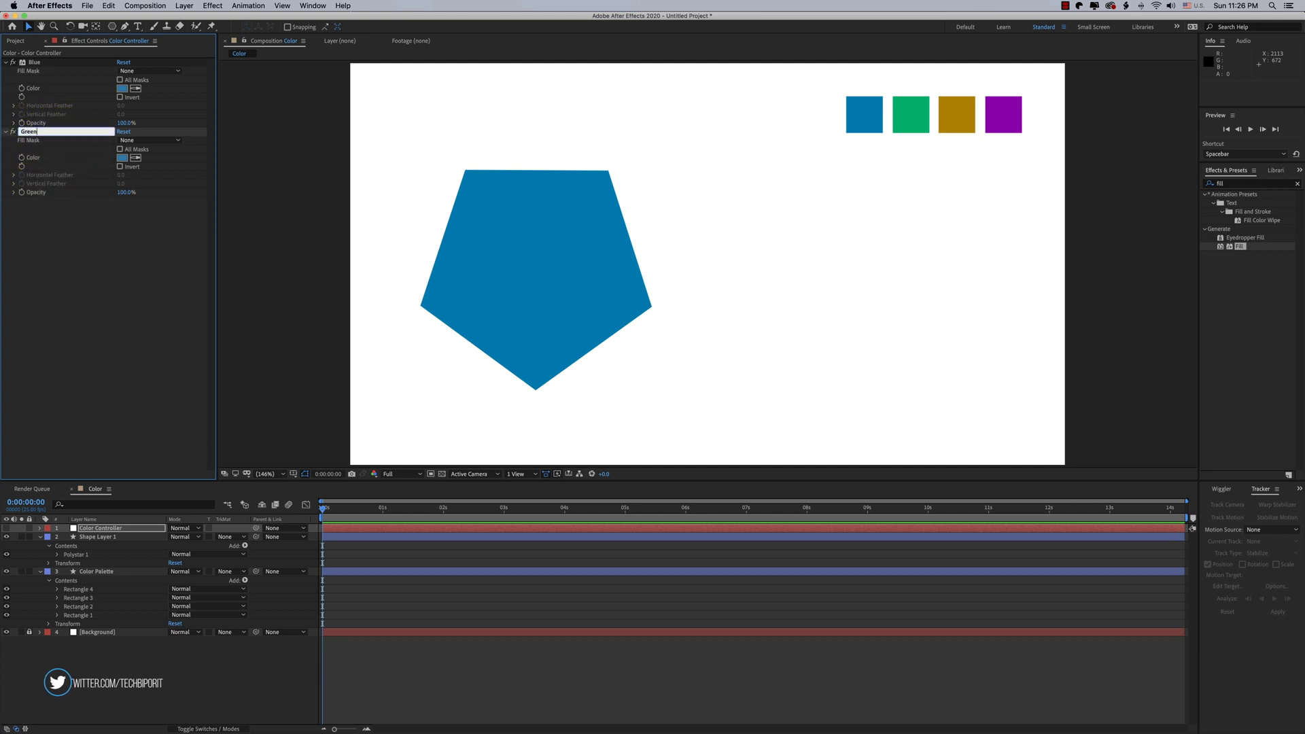
key(Return)
key(super+d)
click(41, 201)
key(Return)
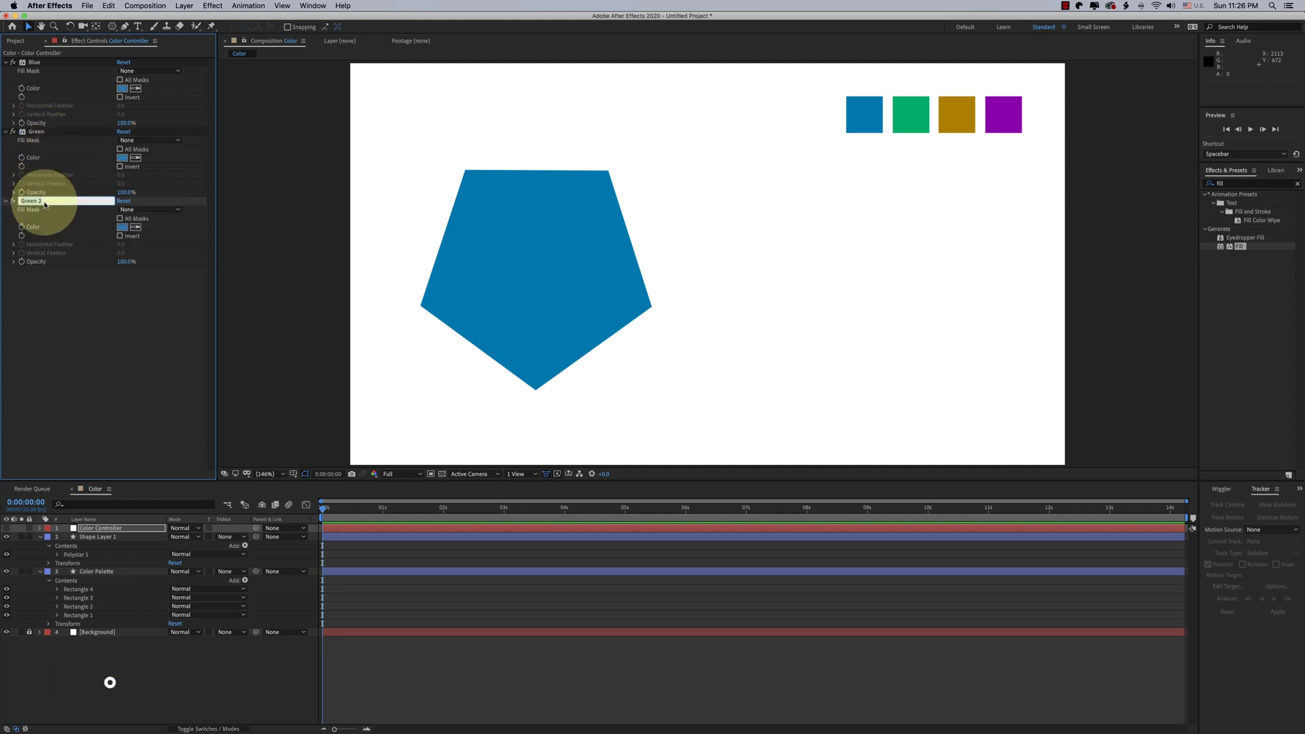
text(Yellow)
key(Return)
key(super+d)
click(46, 276)
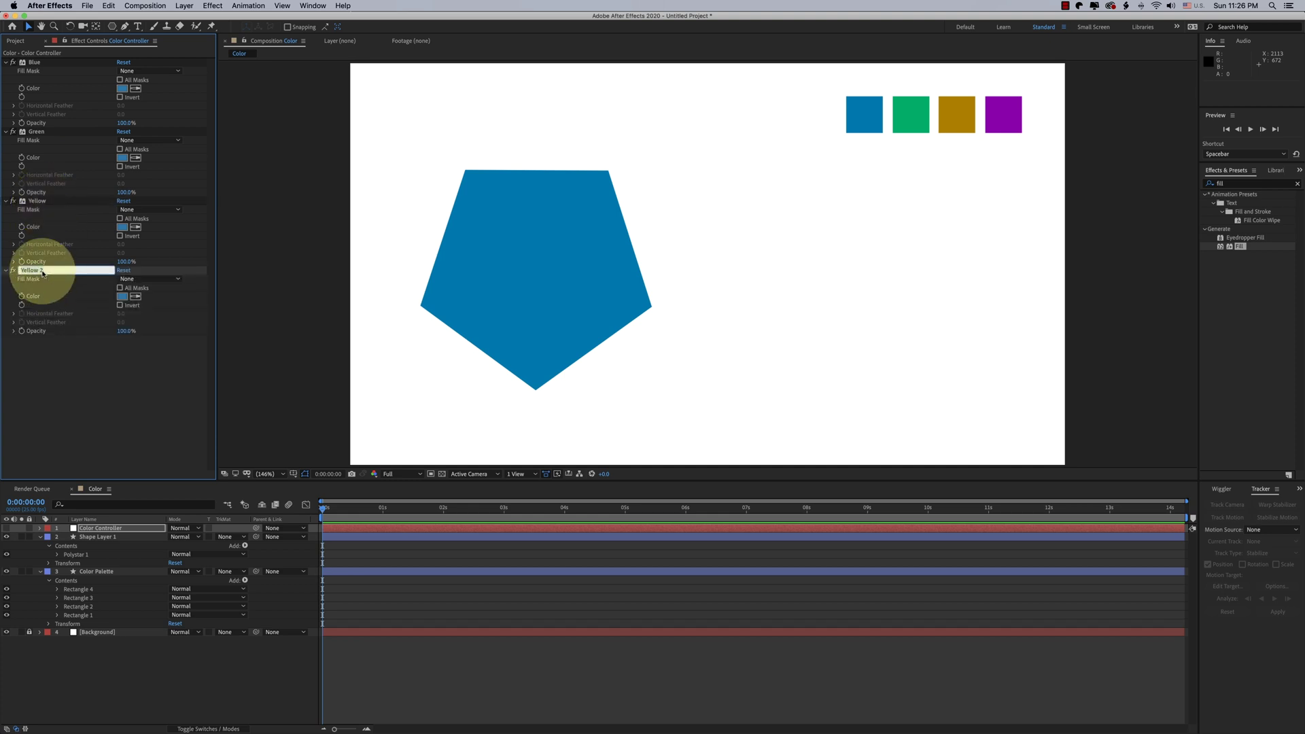
text(Pink)
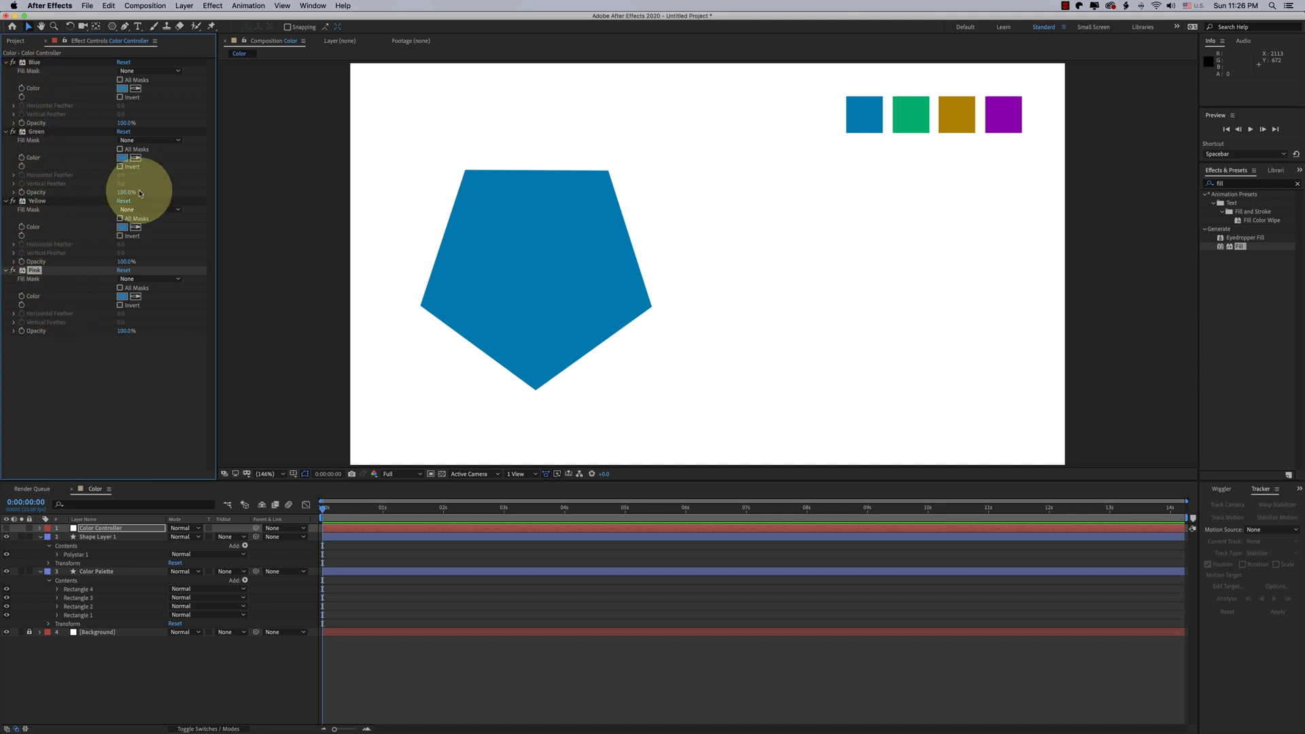
- Sample the green, gold and purple squares into the Green, Yellow and Pink fills
click(135, 158)
click(911, 114)
click(957, 114)
click(135, 296)
click(999, 114)
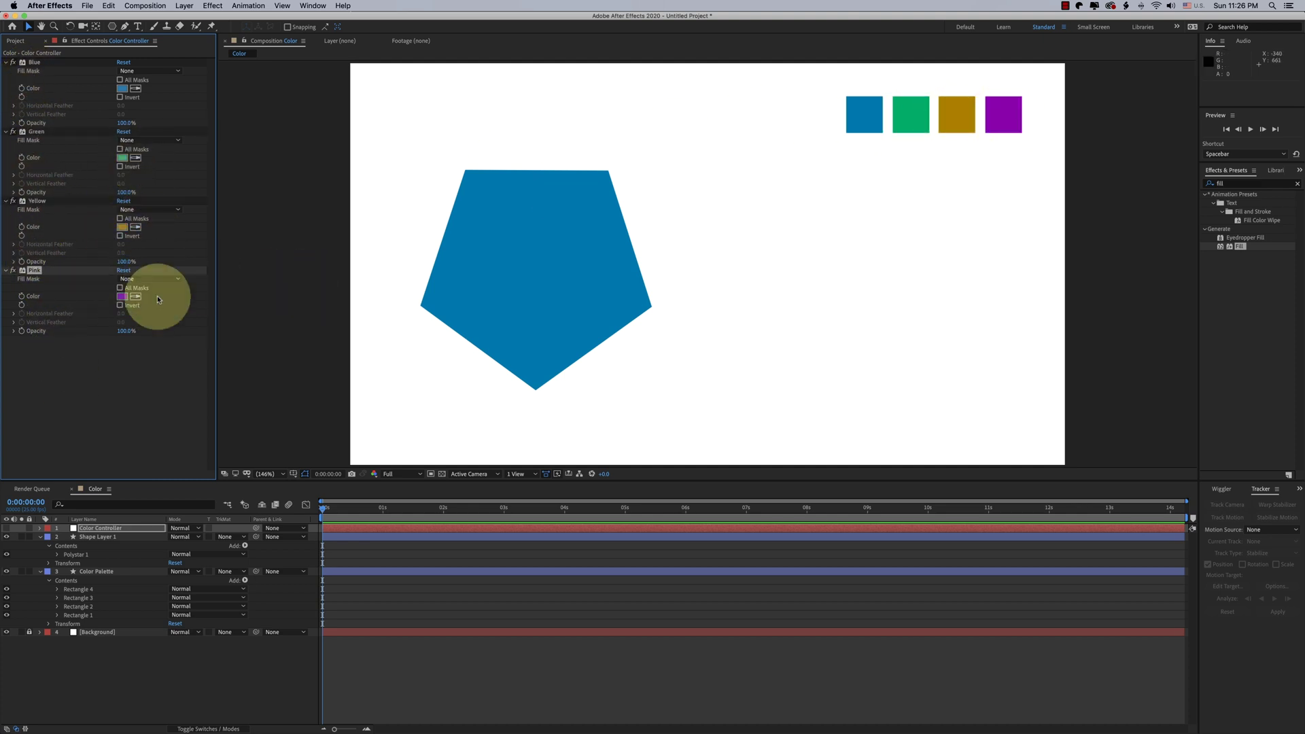
click(99, 529)
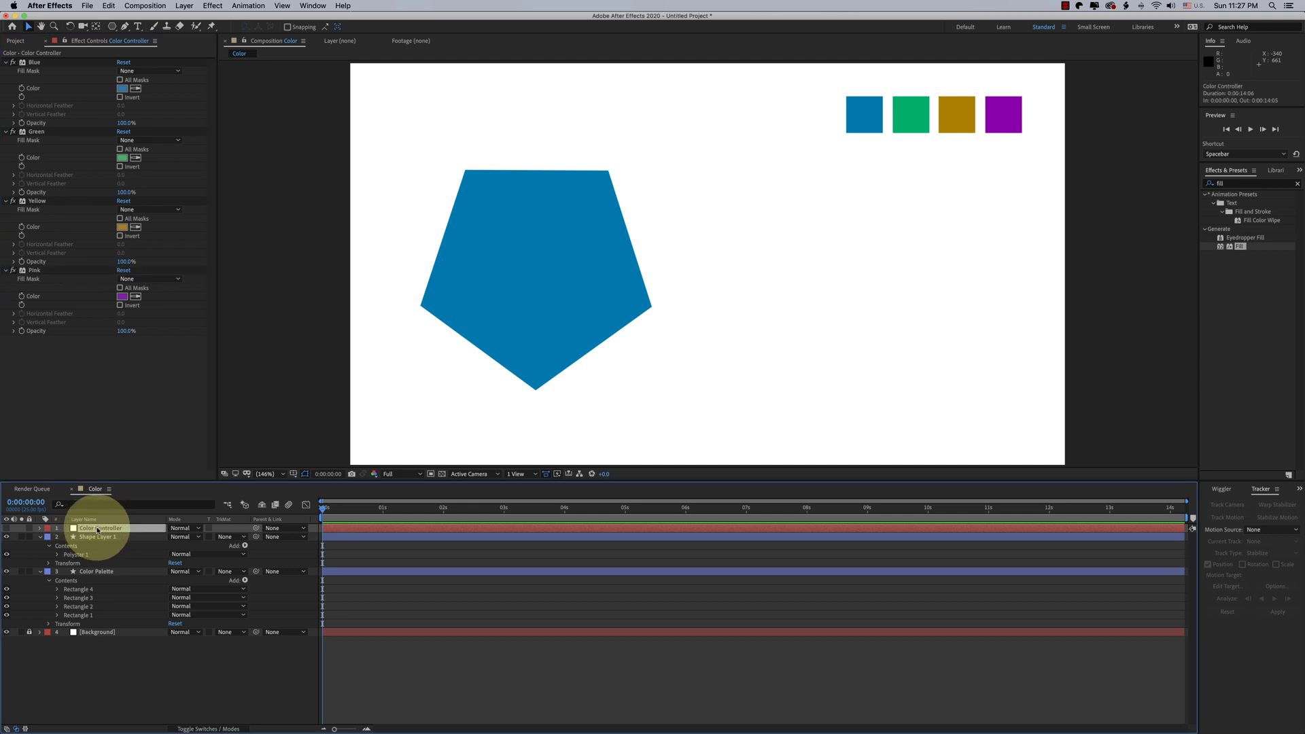
- Select the Color Palette layer in the timeline
click(99, 537)
click(104, 529)
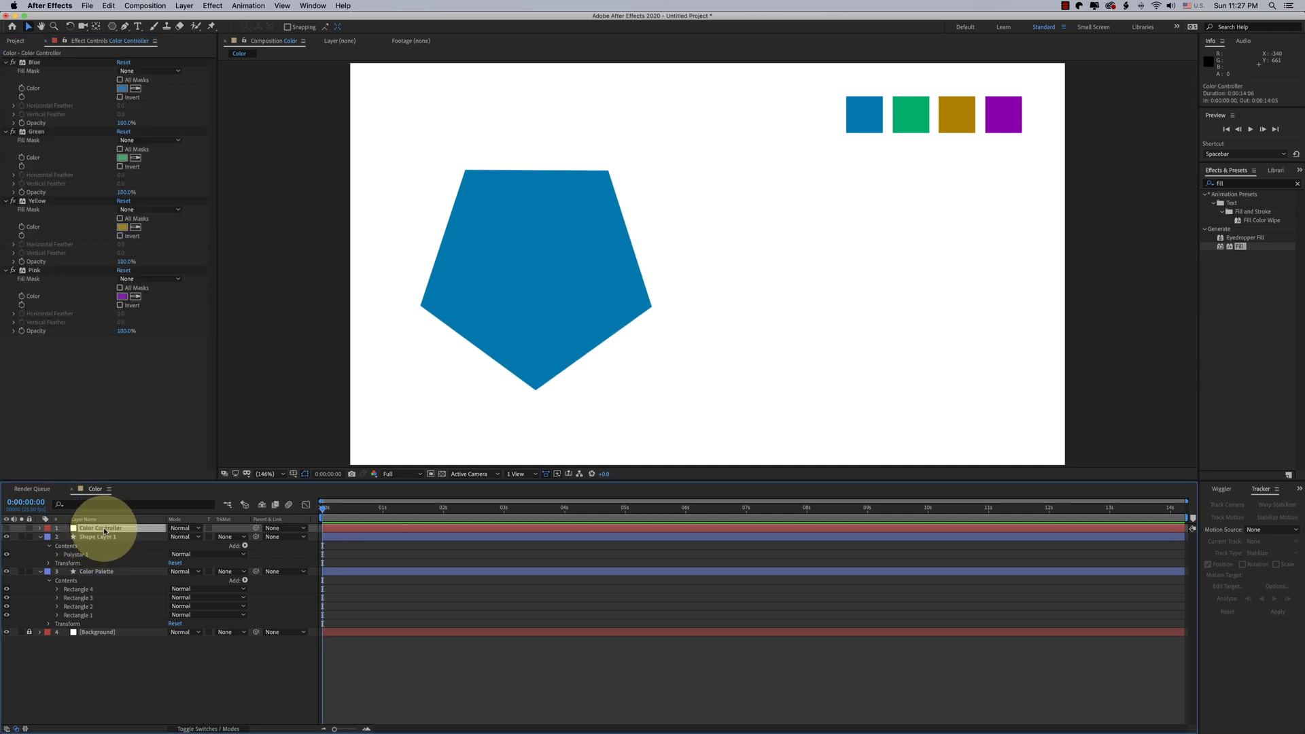
click(102, 537)
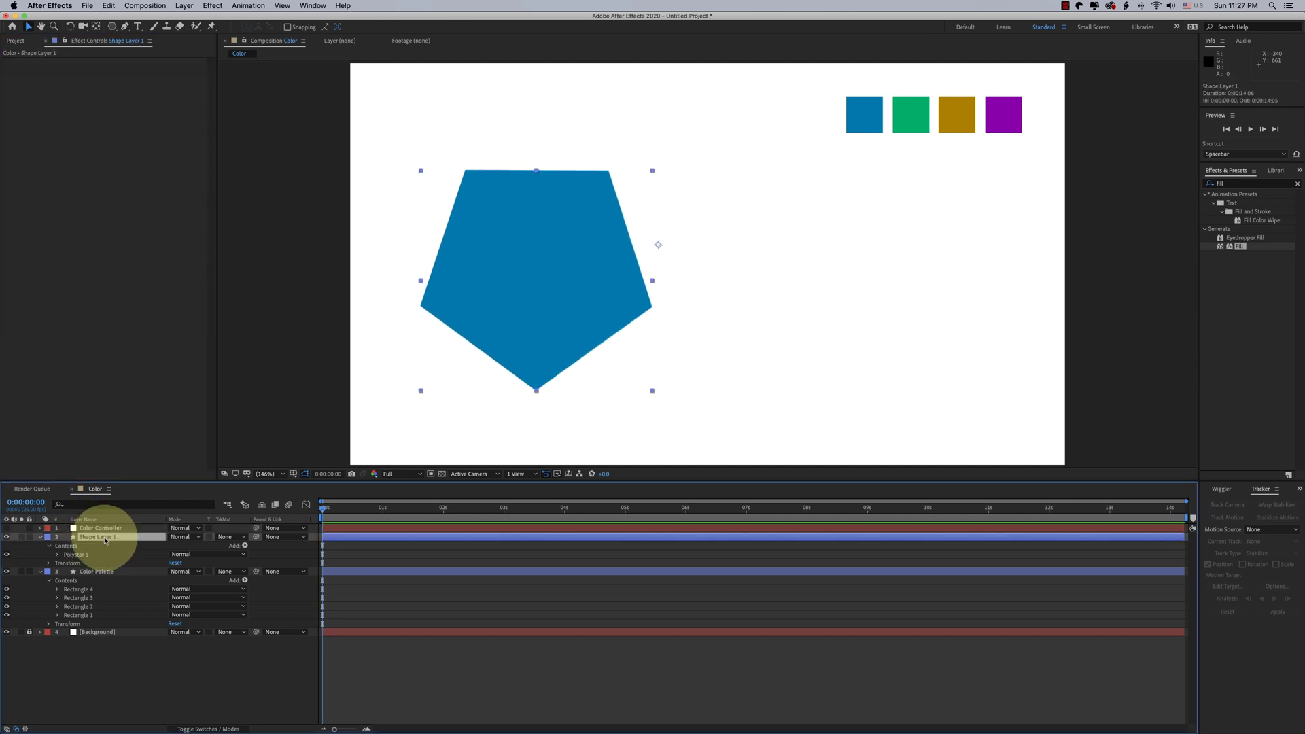
click(106, 572)
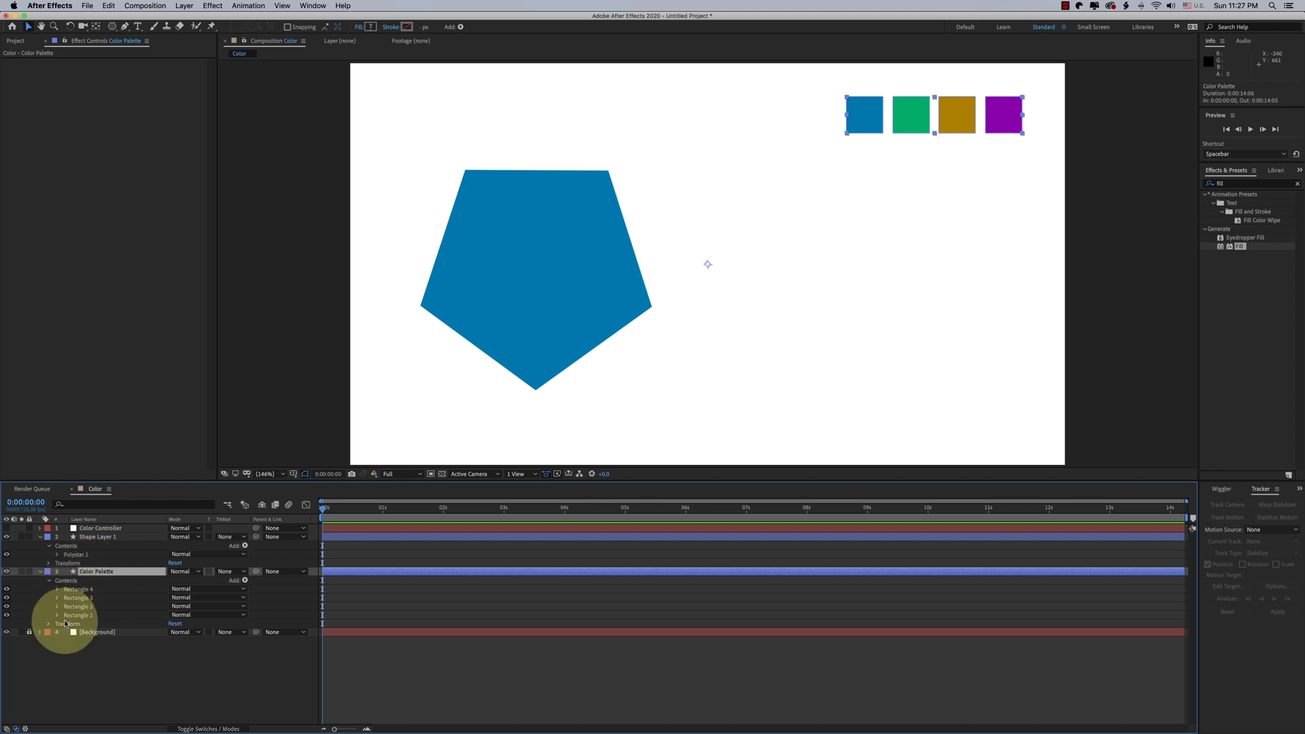
- Add an expression to Rectangle 1 > Fill 1 Color, referencing content("Rectangle 1").content("Fill 1").color
click(73, 617)
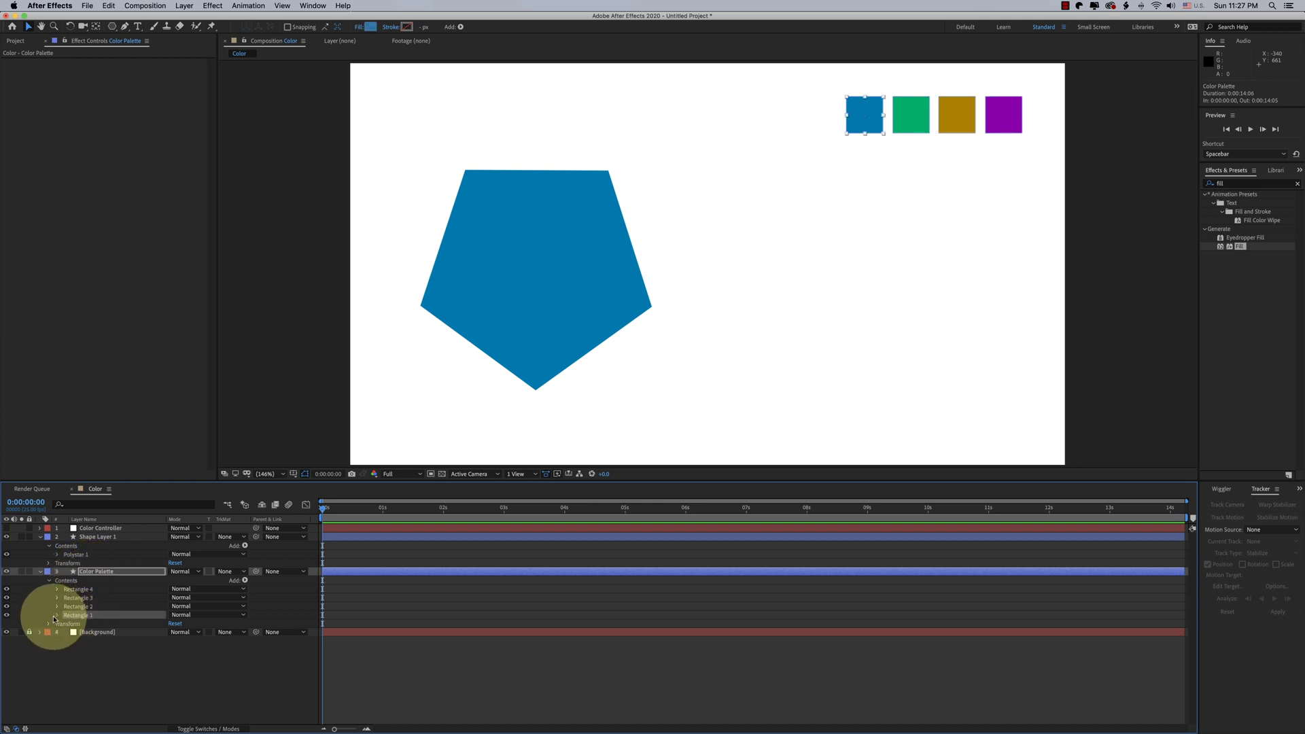
click(57, 616)
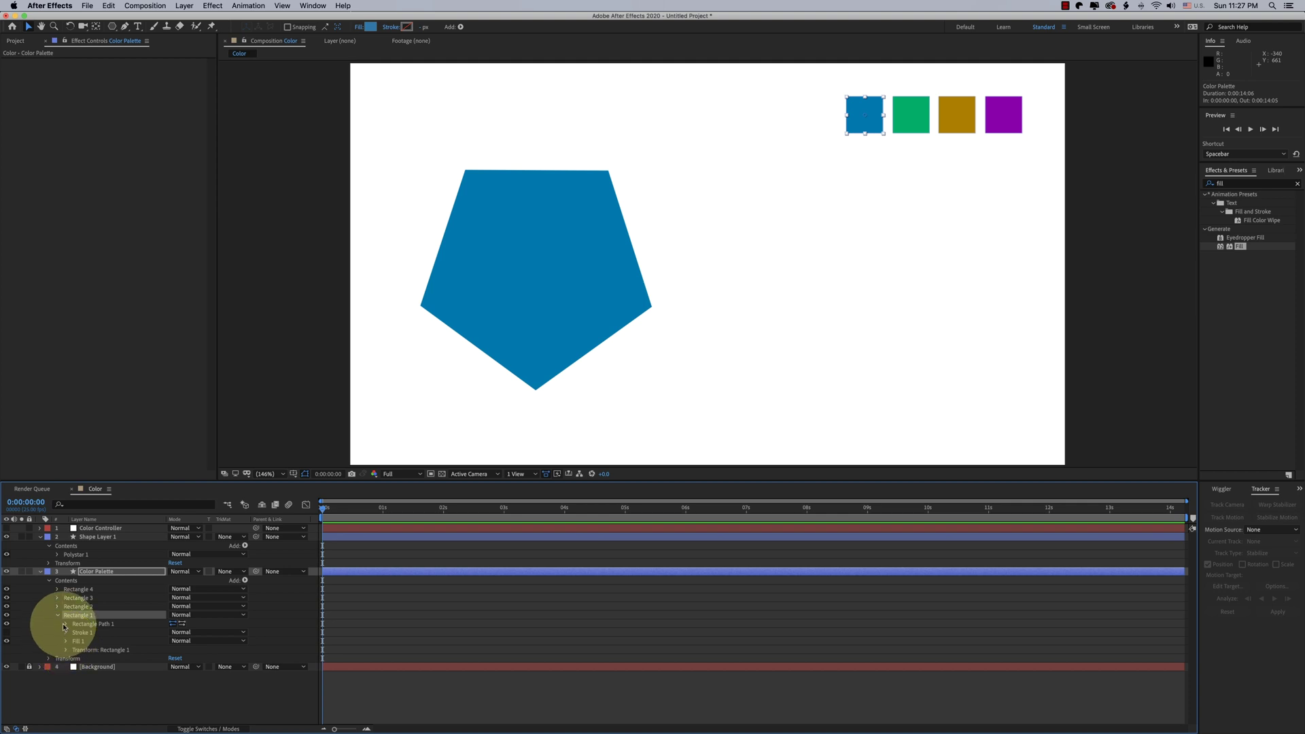
click(66, 641)
click(97, 668)
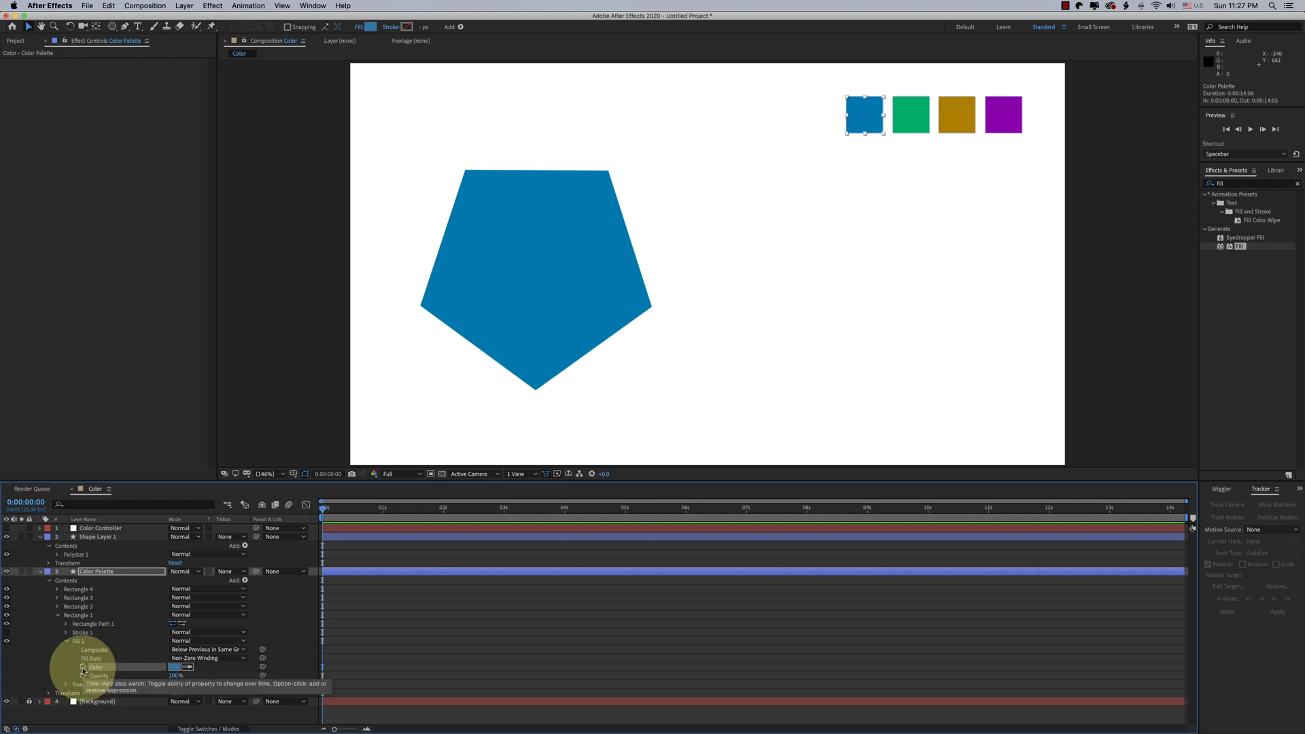
alt+click(83, 671)
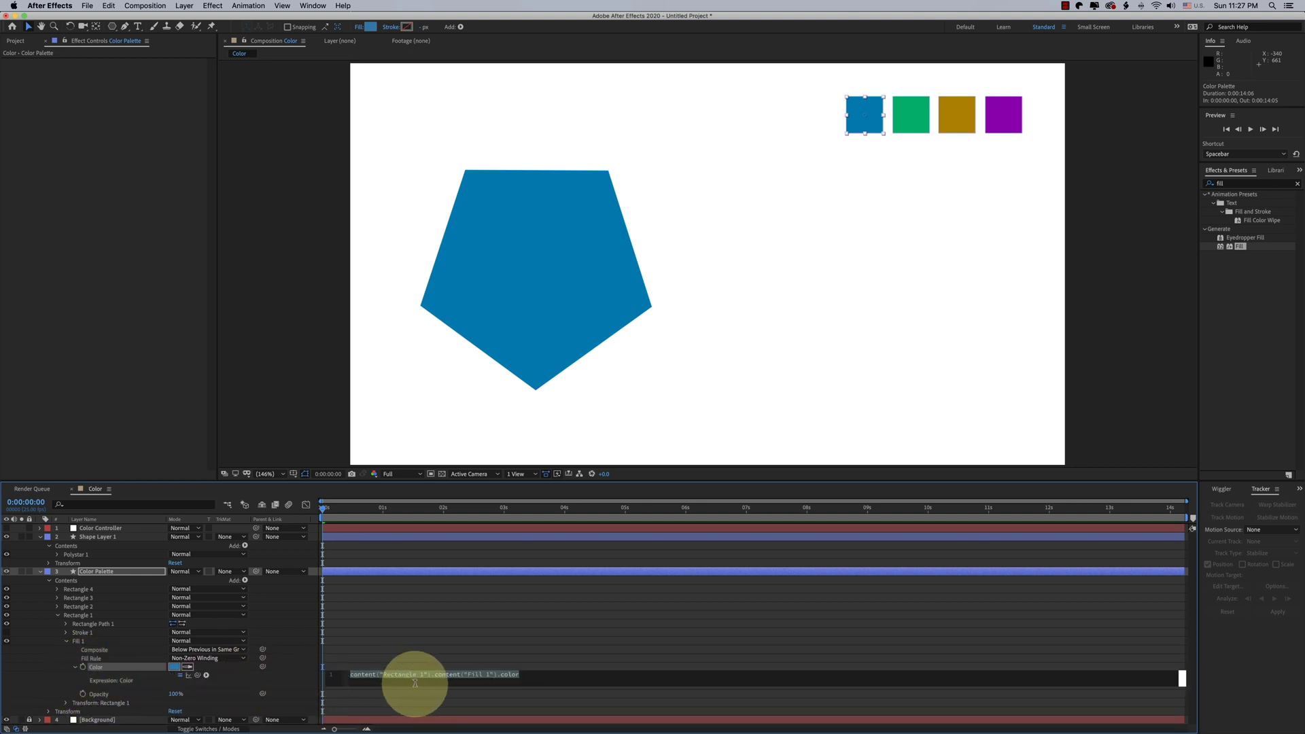
click(96, 529)
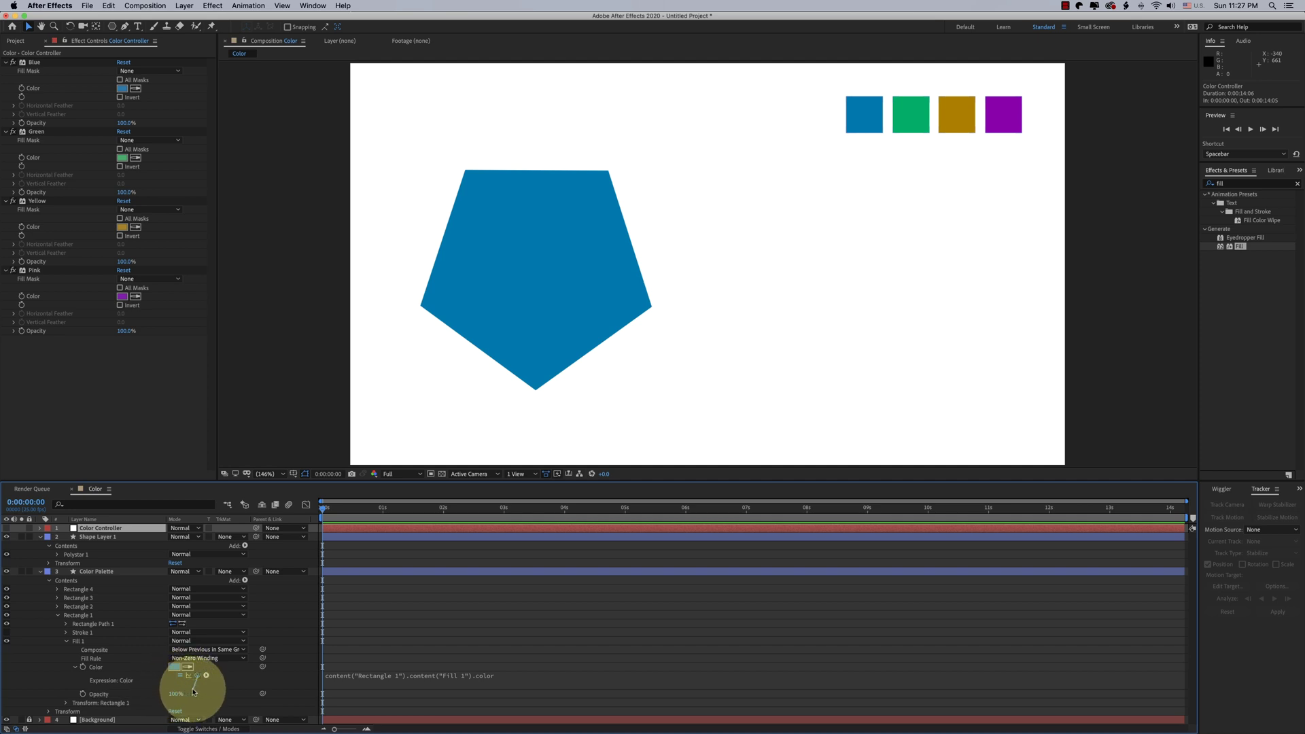
- Pick-whip Rectangle 1's fill Color expression to the Color Controller's Blue effect Color
mouse_move(198, 676)
mouse_down()
mouse_move(46, 500)
mouse_move(36, 66)
mouse_up()
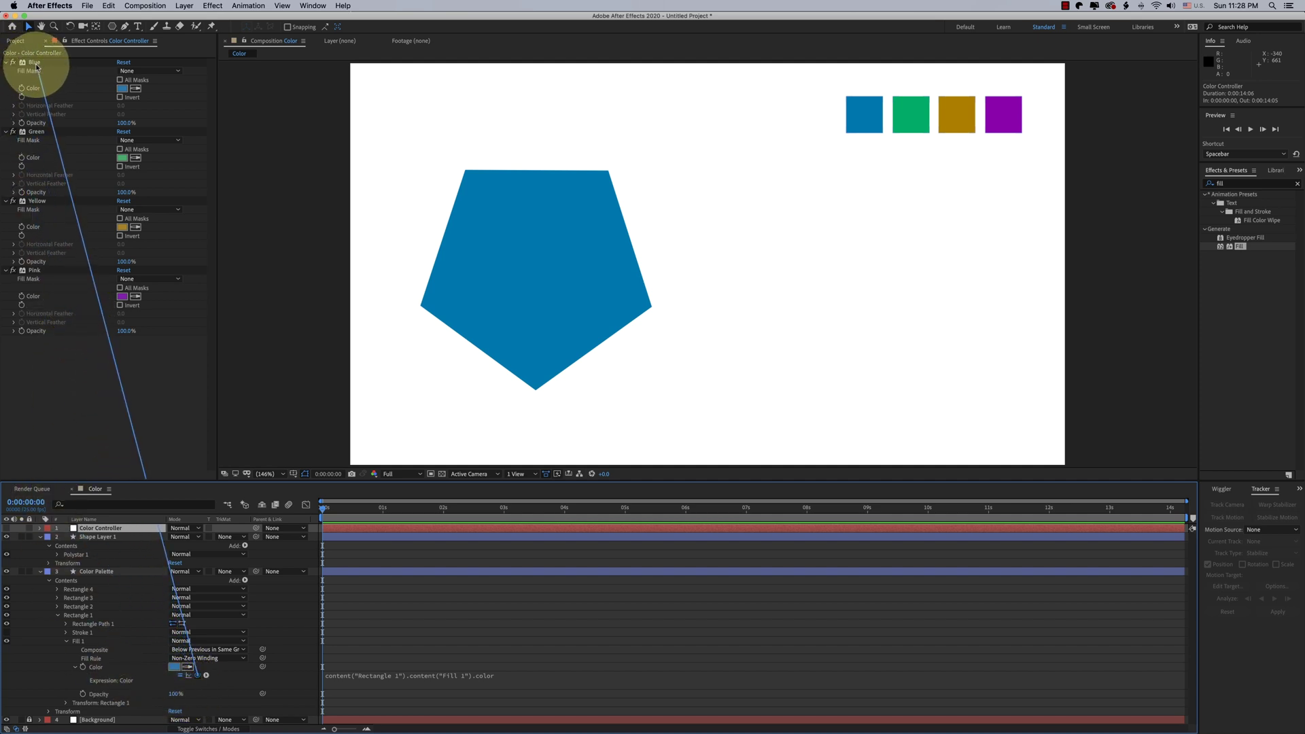
drag(36, 66, 41, 88)
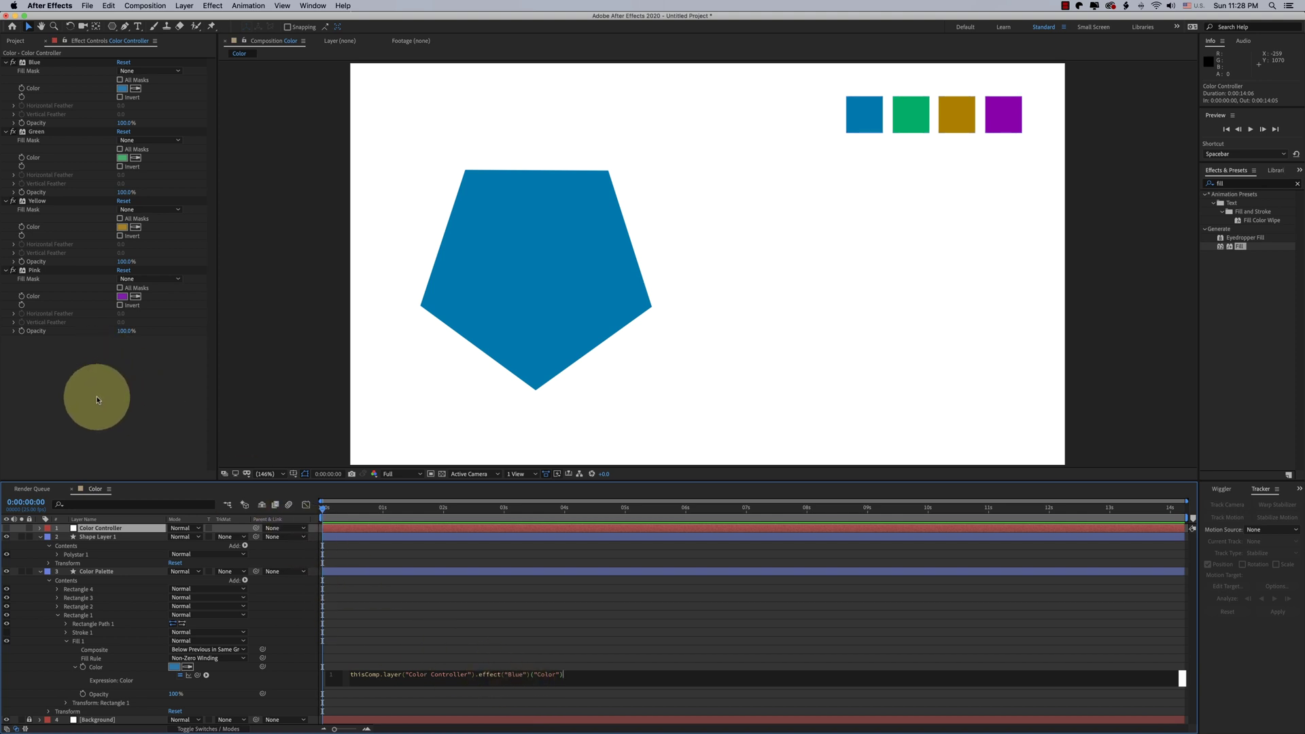
click(97, 400)
- Test the link by trying green and purple for Blue, then cancel the change
click(32, 63)
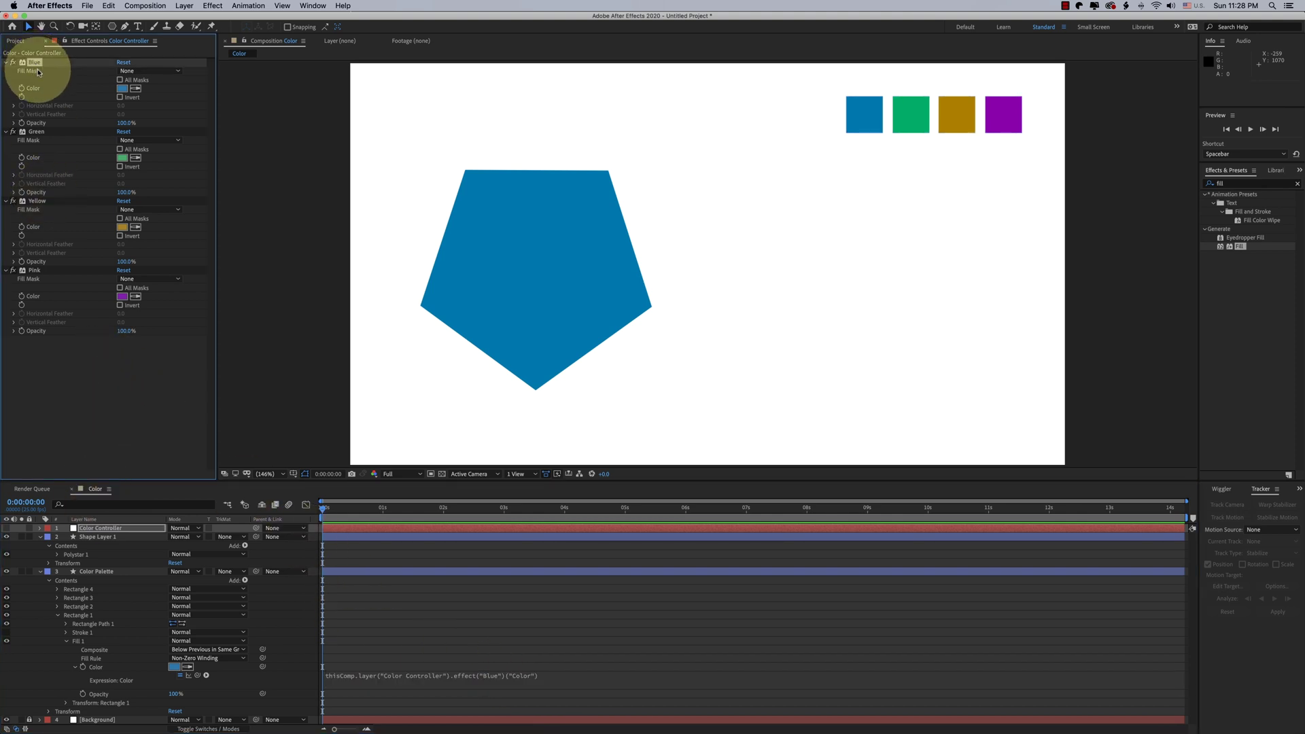
click(122, 89)
drag(817, 324, 816, 364)
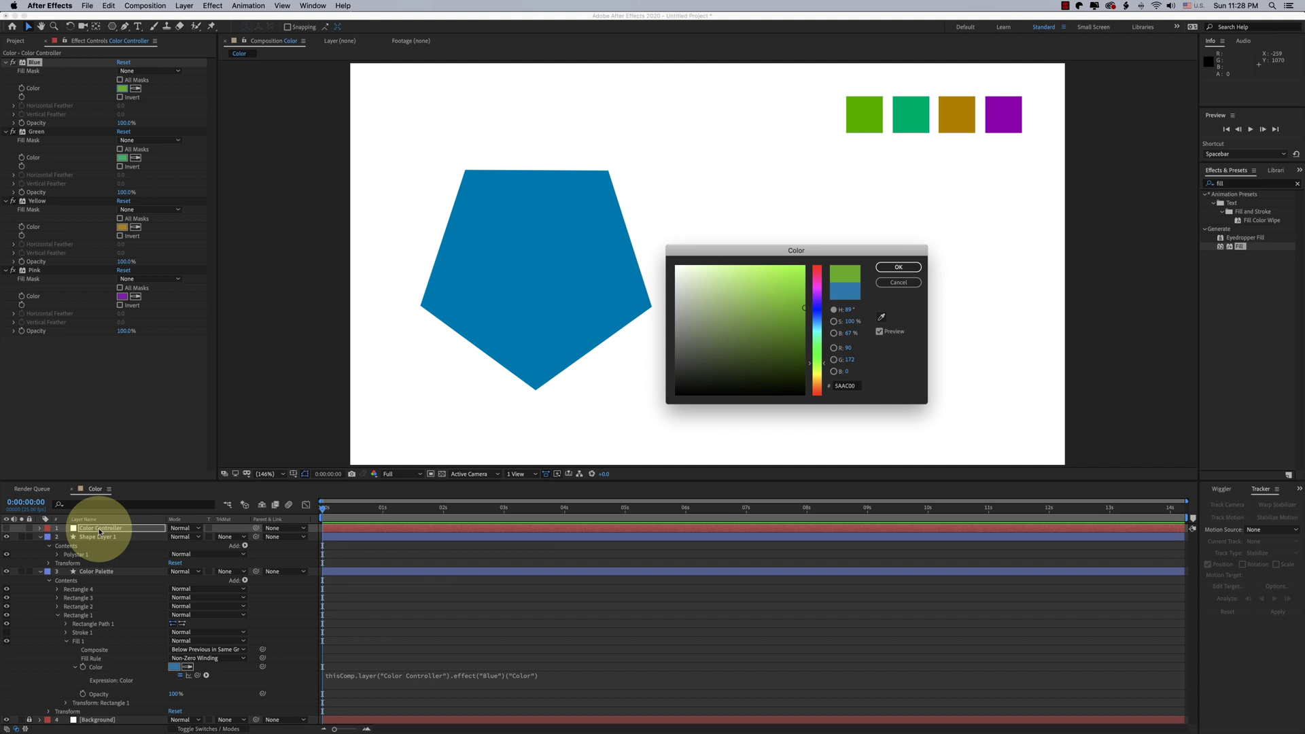
drag(816, 364, 817, 284)
click(897, 282)
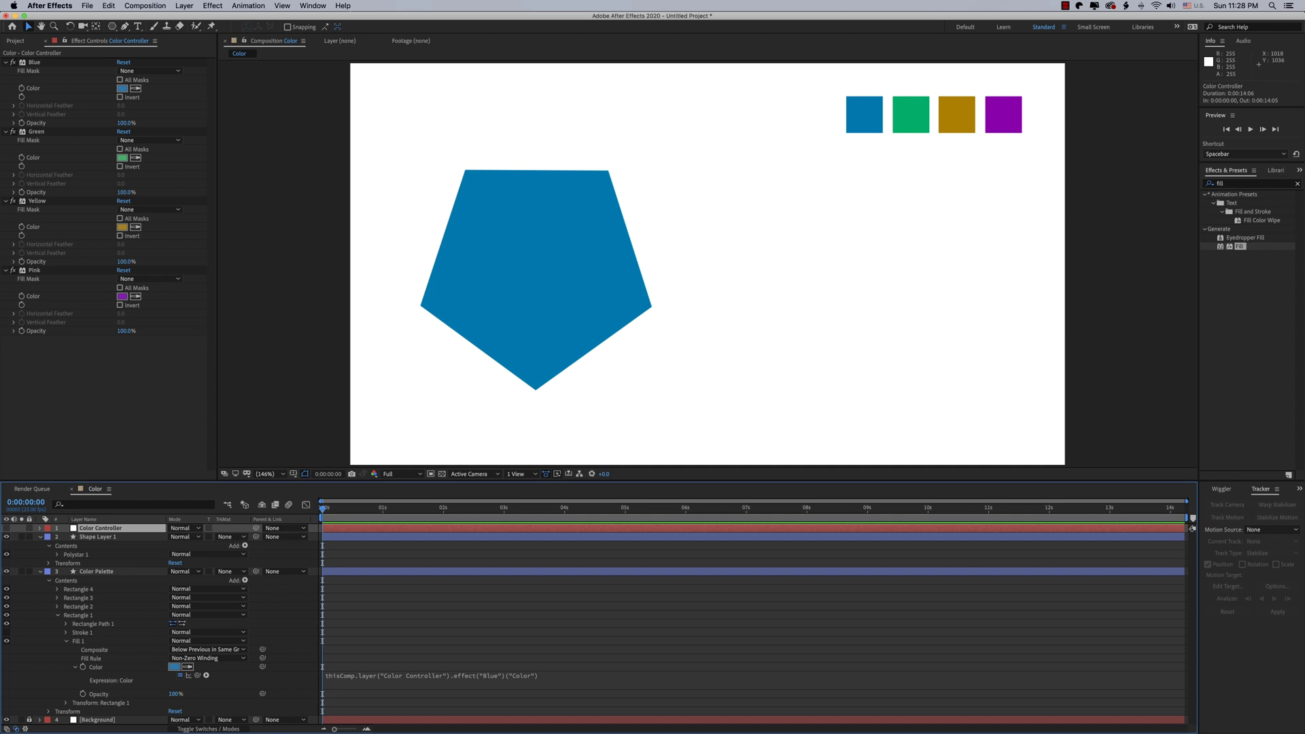
- Link the fill Colors of Rectangles 2–4 to the controller's Green, Yellow and Pink effects
click(57, 608)
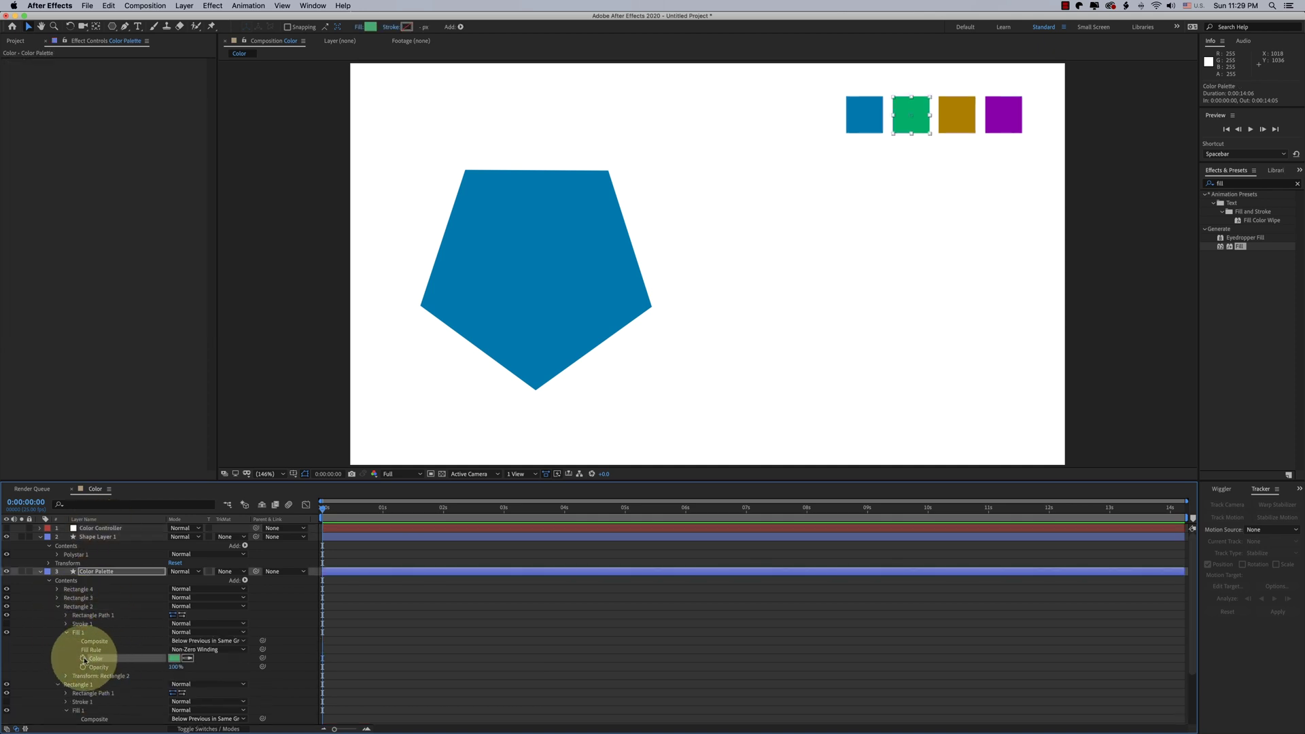
click(132, 540)
click(88, 623)
drag(197, 649, 27, 296)
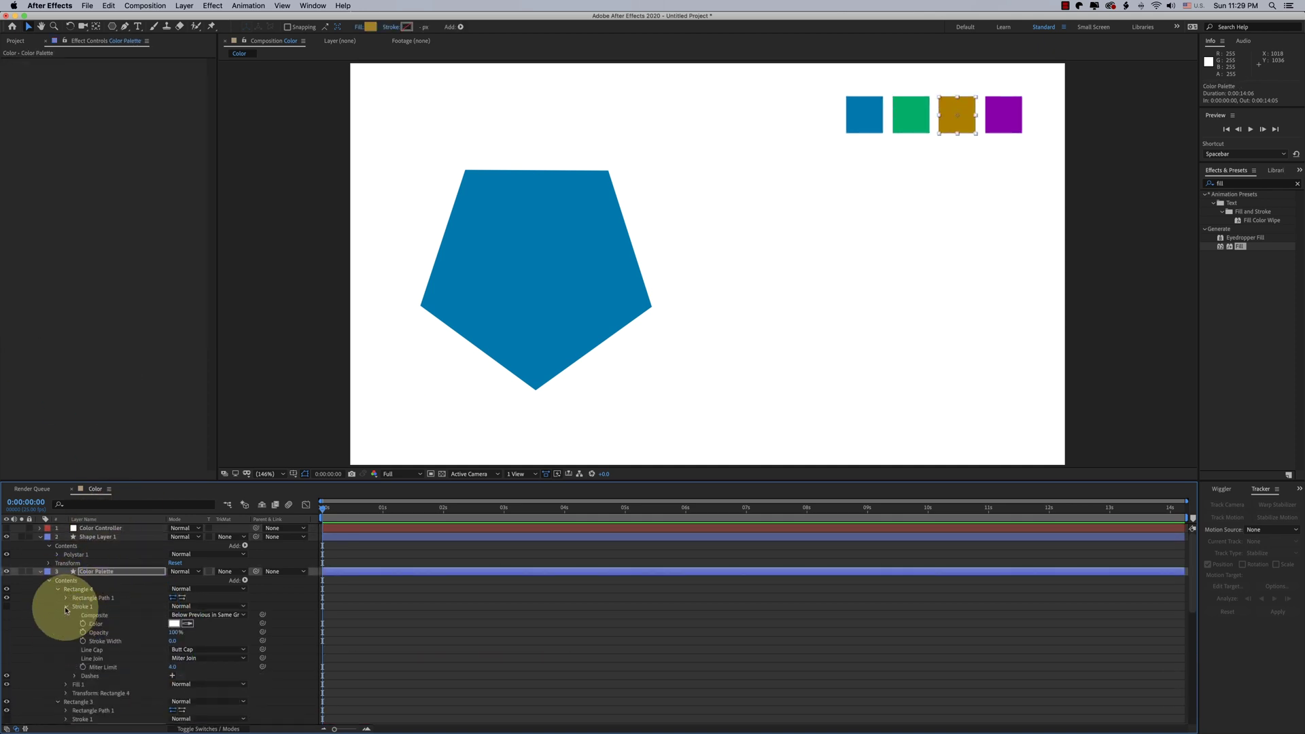
- Collapse all layer properties and change the Pink effect's colour to 4D2E56
click(87, 532)
key(ctrl+grave)
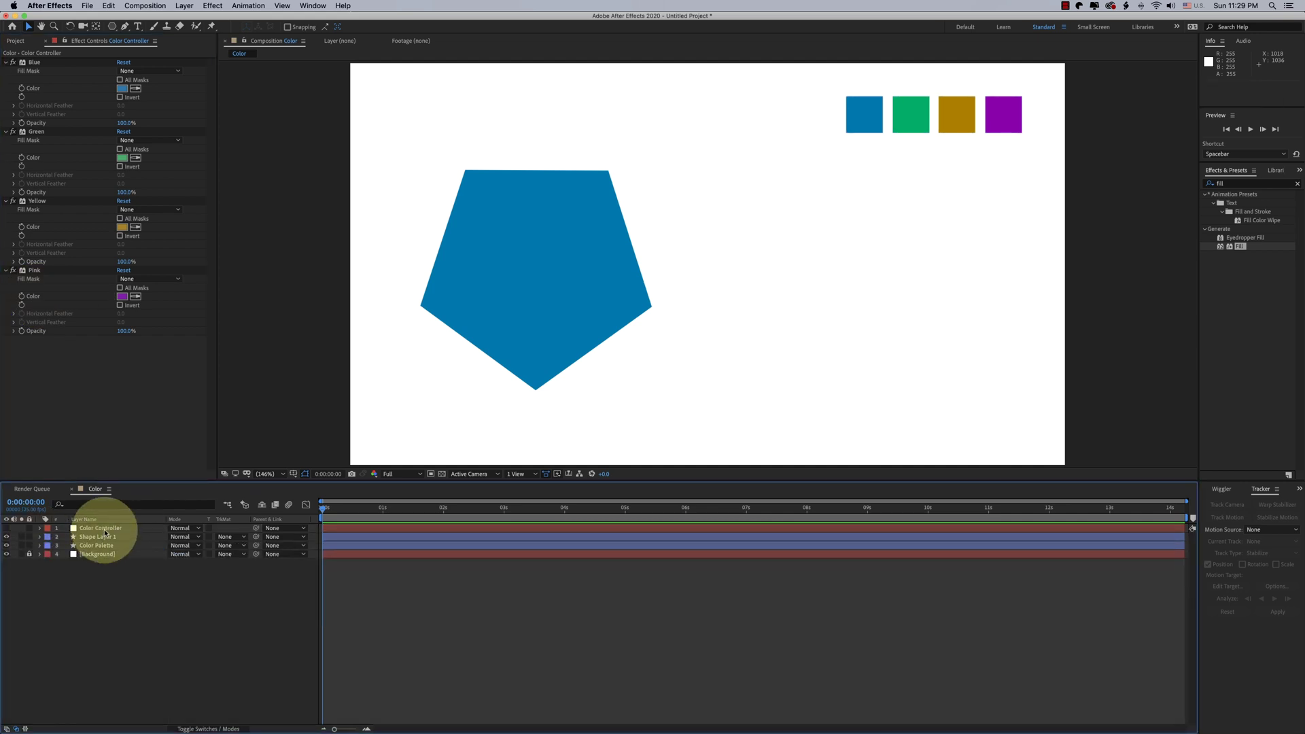
click(122, 296)
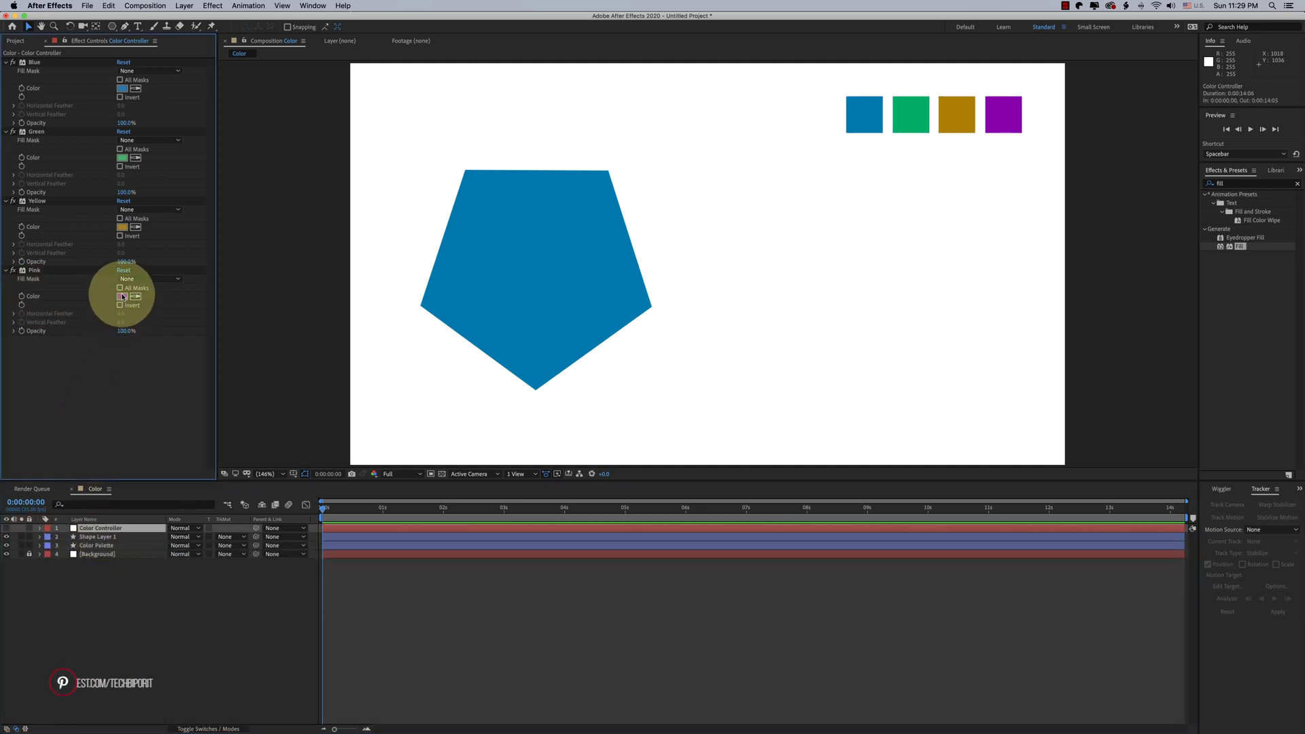
click(783, 335)
drag(784, 335, 735, 352)
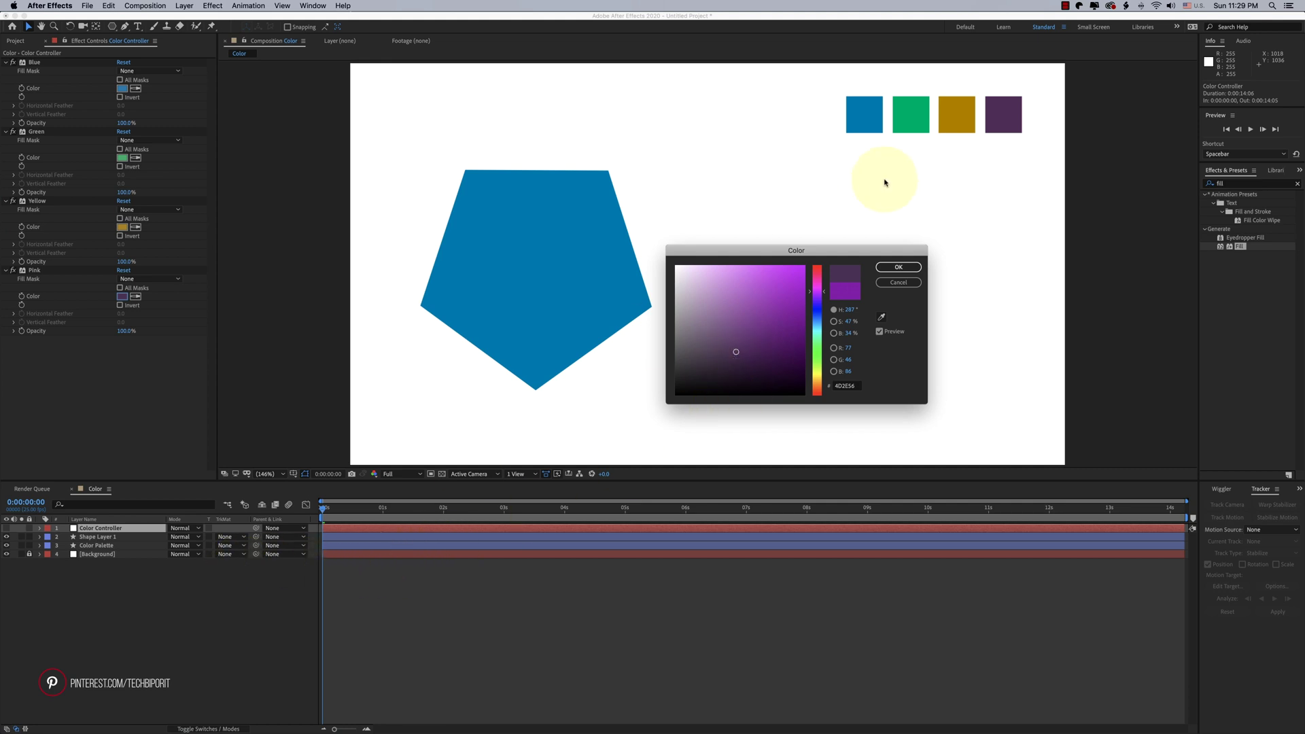
drag(878, 256, 900, 253)
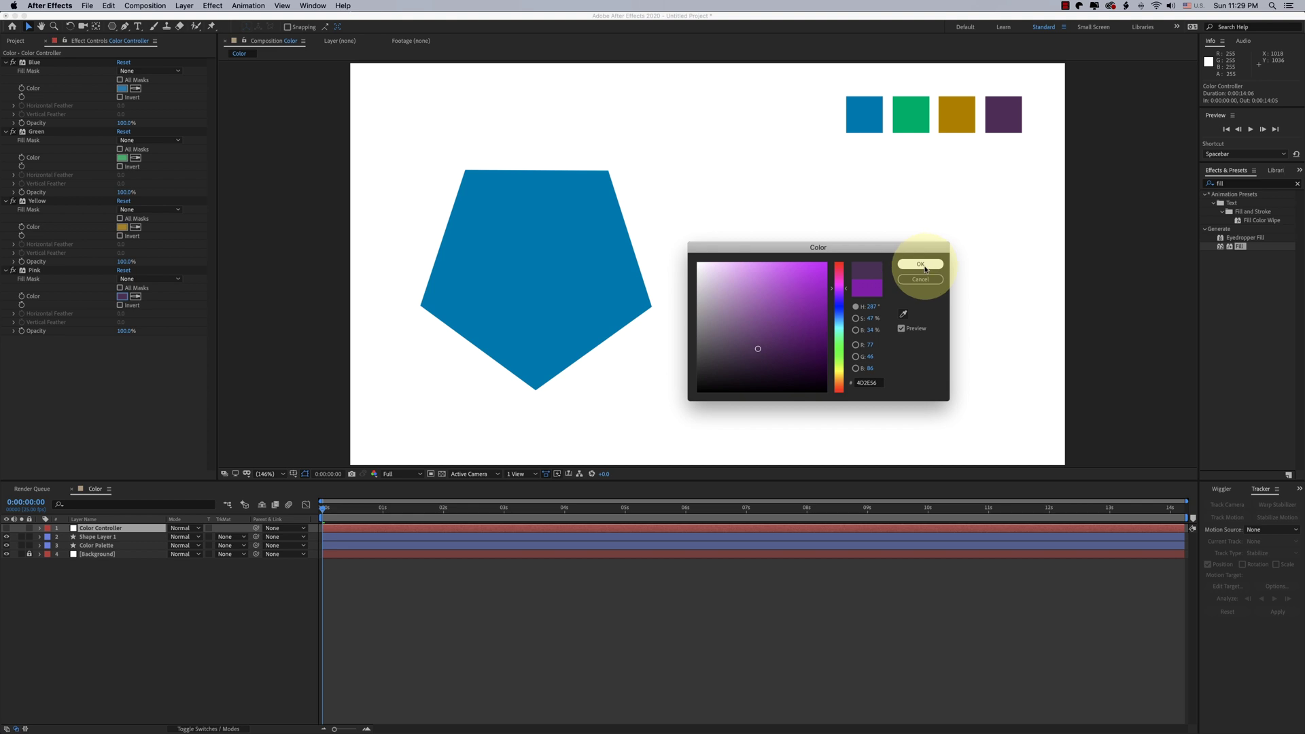
click(922, 265)
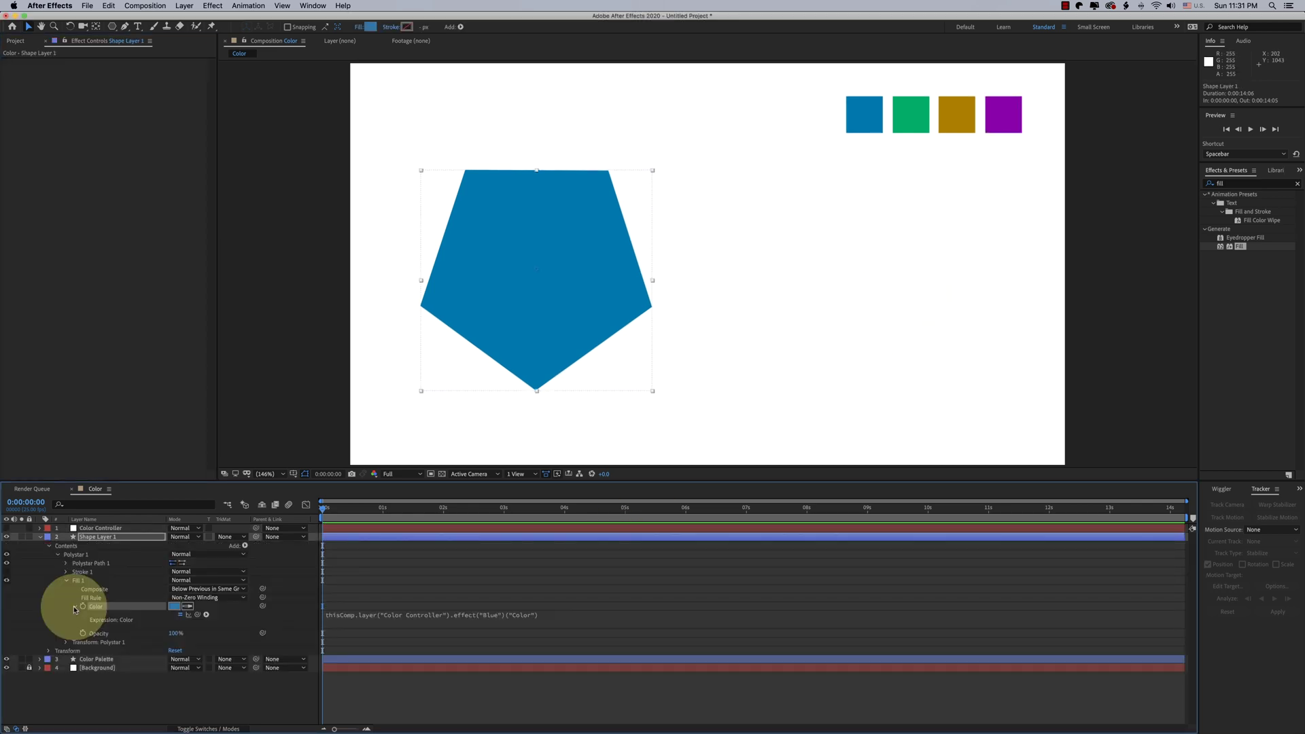
- Remove the pentagon's fill Color expression, comparing with undo and redo
click(353, 614)
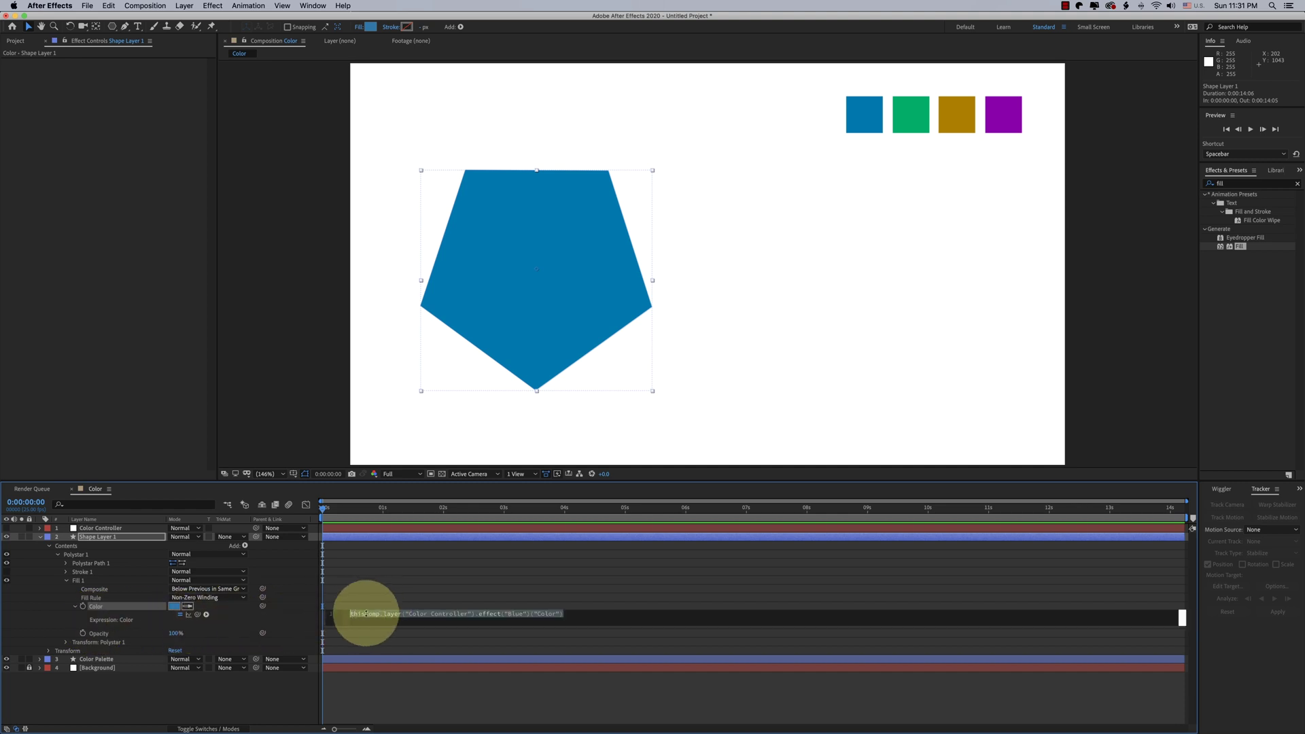
key(BackSpace)
key(KP_Enter)
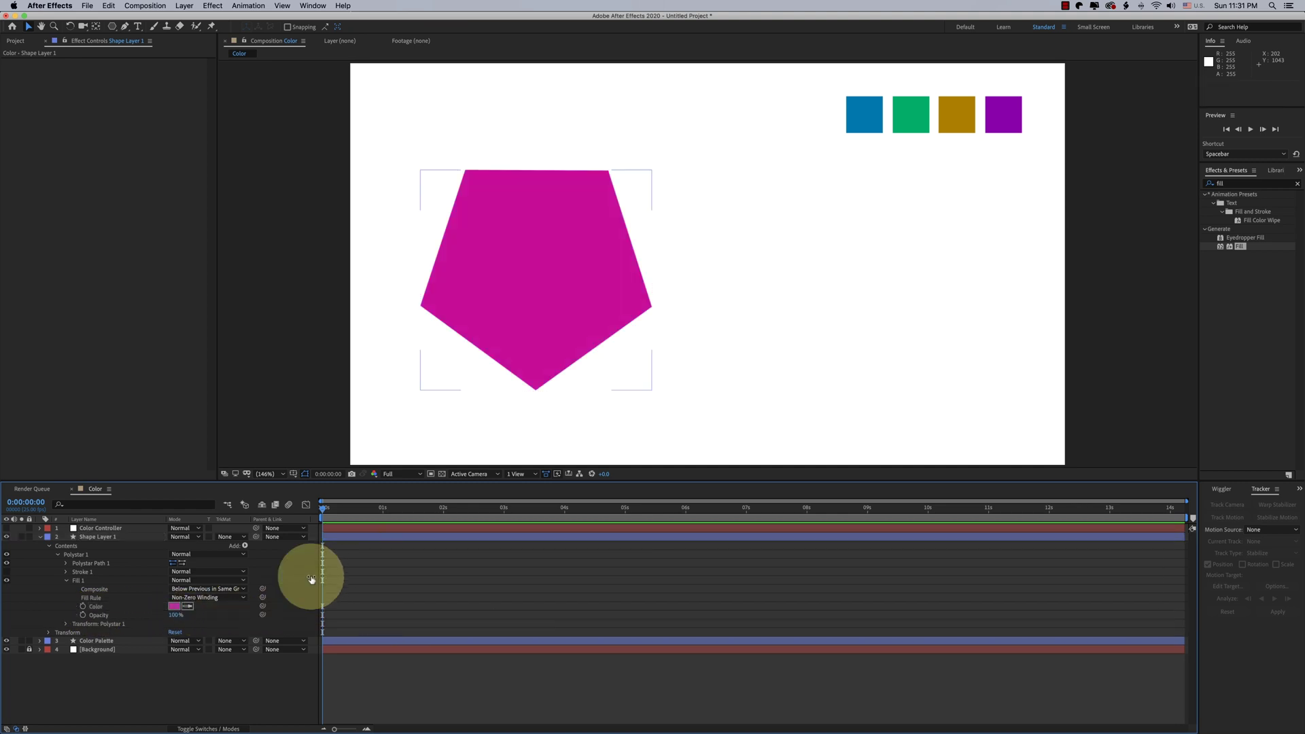
click(95, 606)
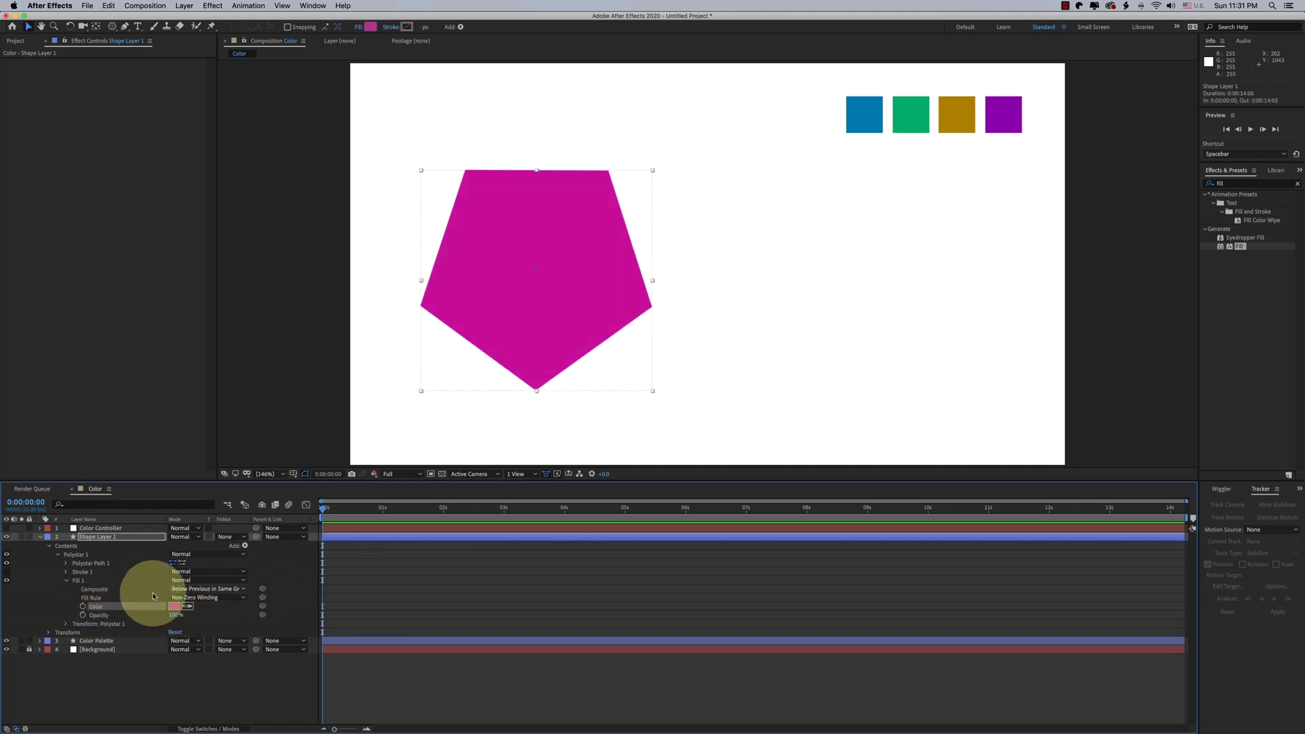
click(520, 359)
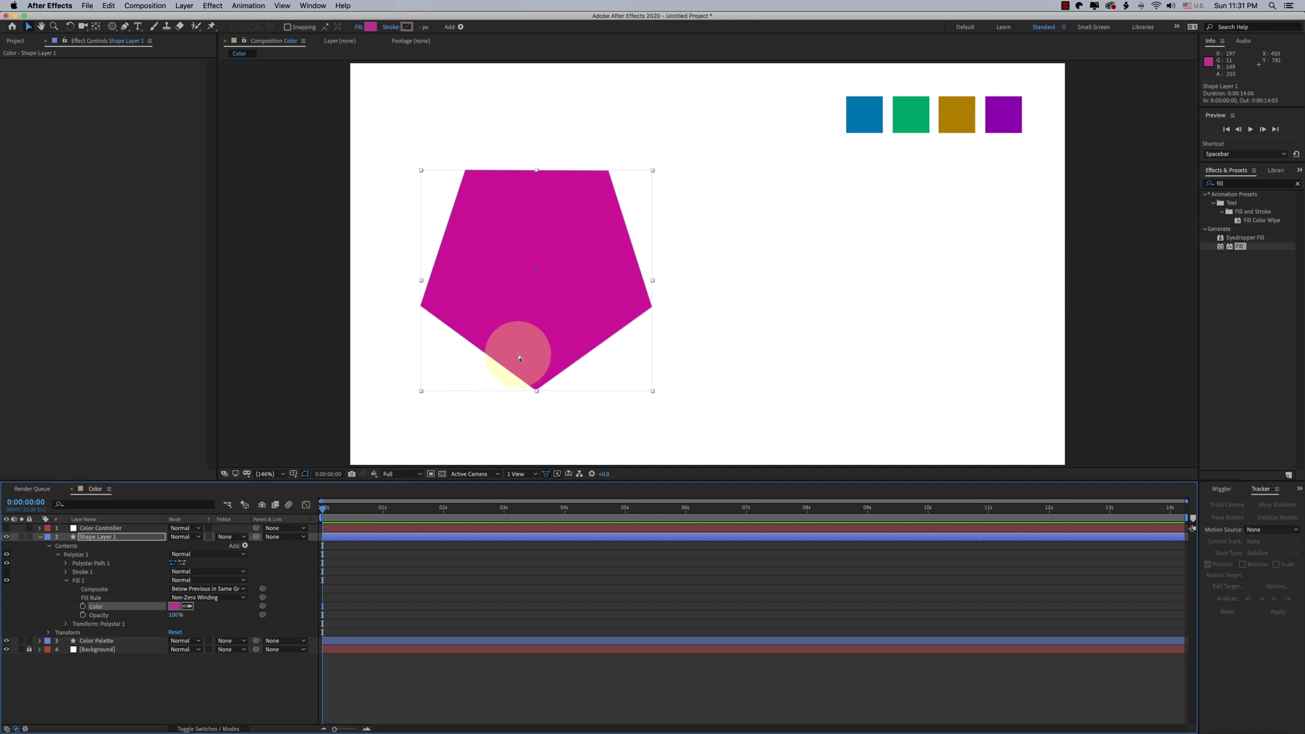
key(super+z)
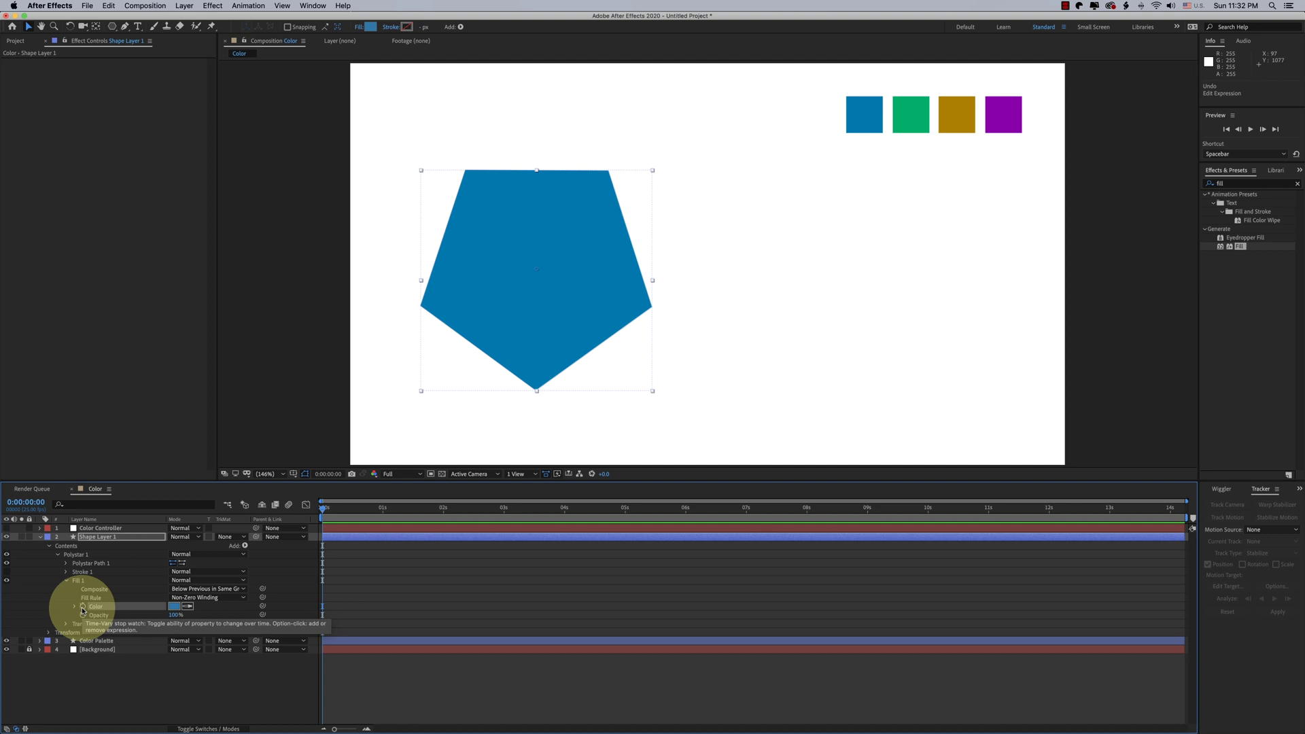
key(super+shift+z)
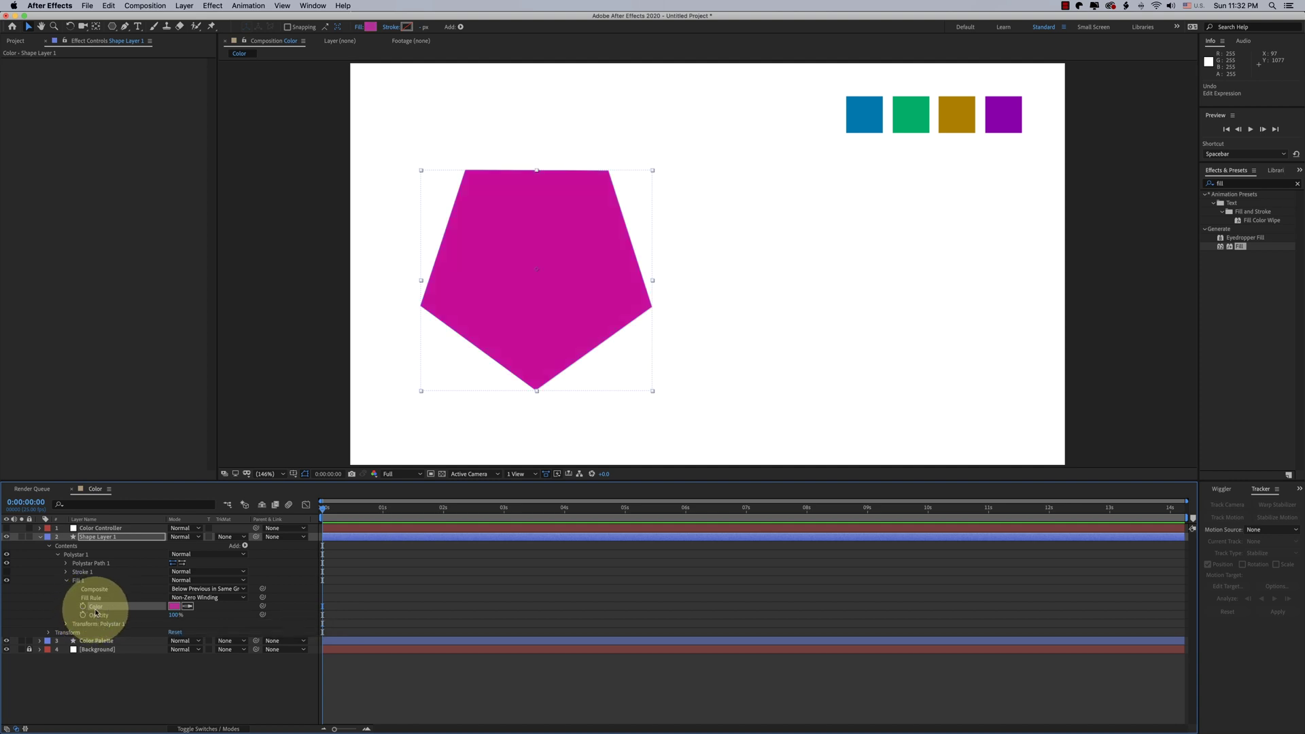
- Set the pentagon's fill to a dark purple from the toolbar Fill swatch
click(369, 27)
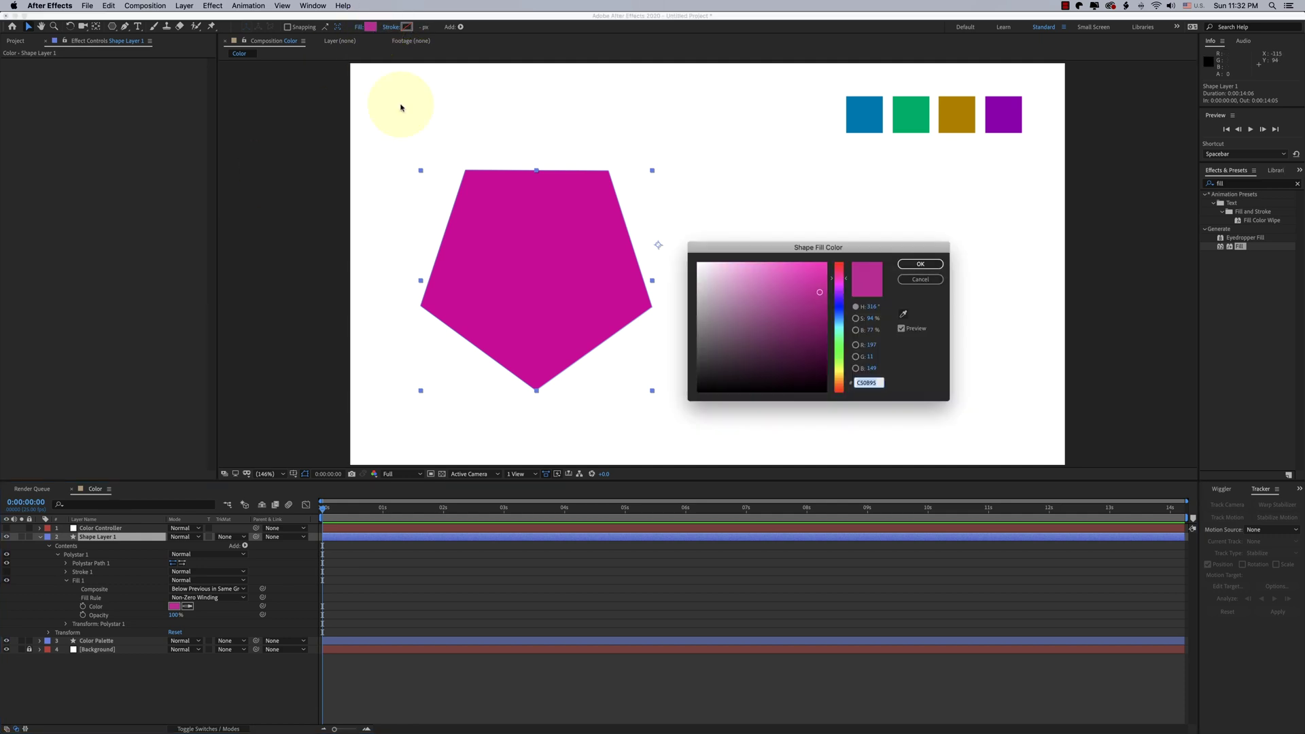
drag(740, 344, 804, 355)
click(921, 265)
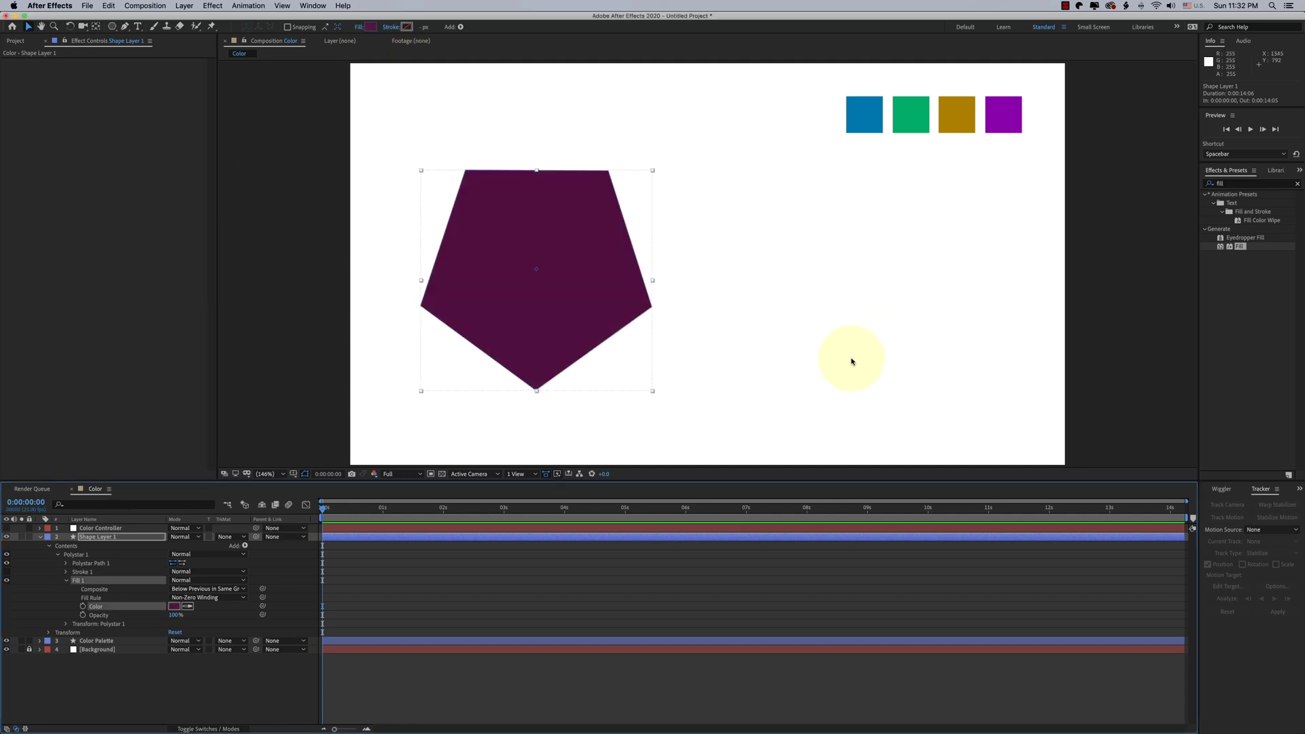